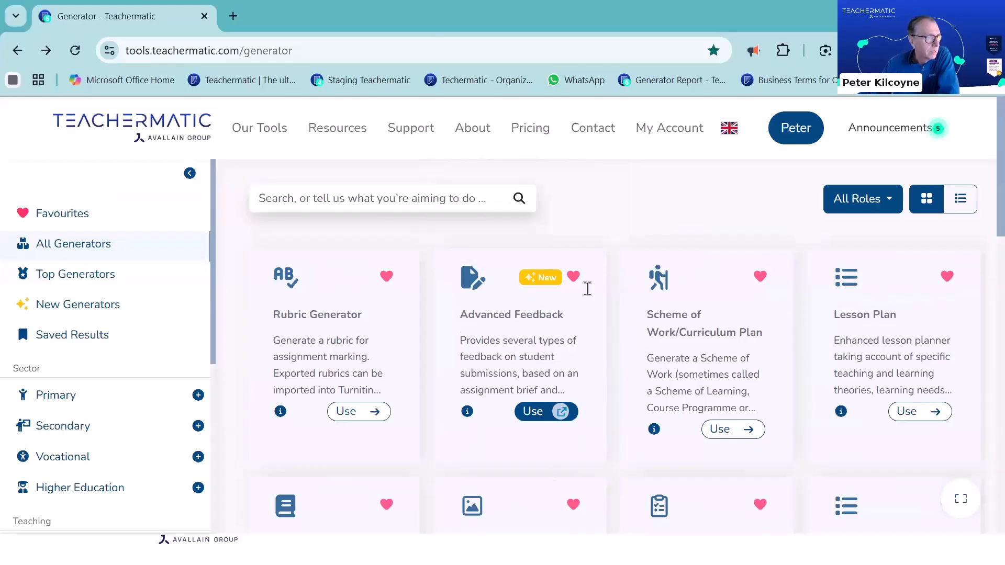
Open the Advanced Feedback generator and start creating a new assignment
click(533, 412)
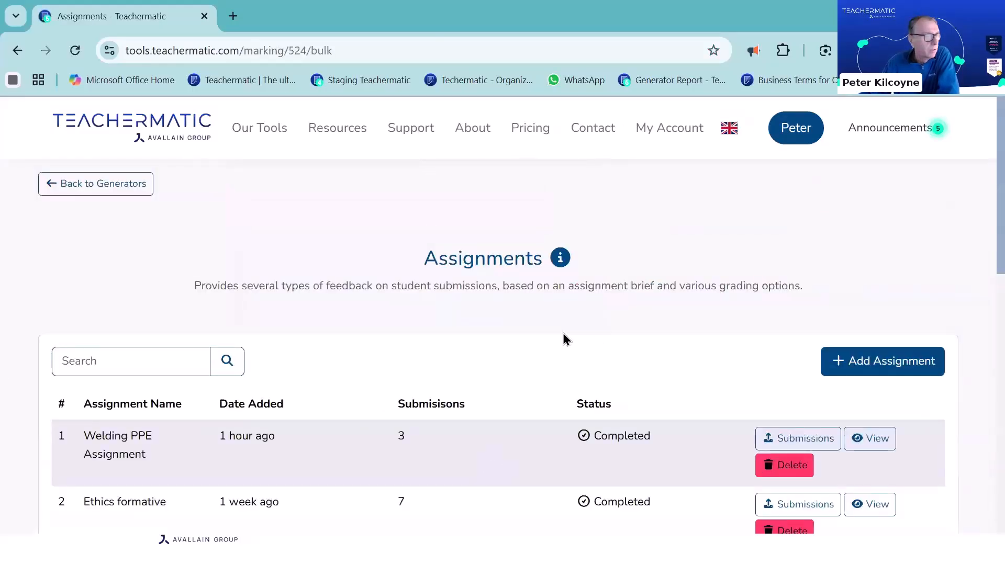
scroll(563, 339, down, 2)
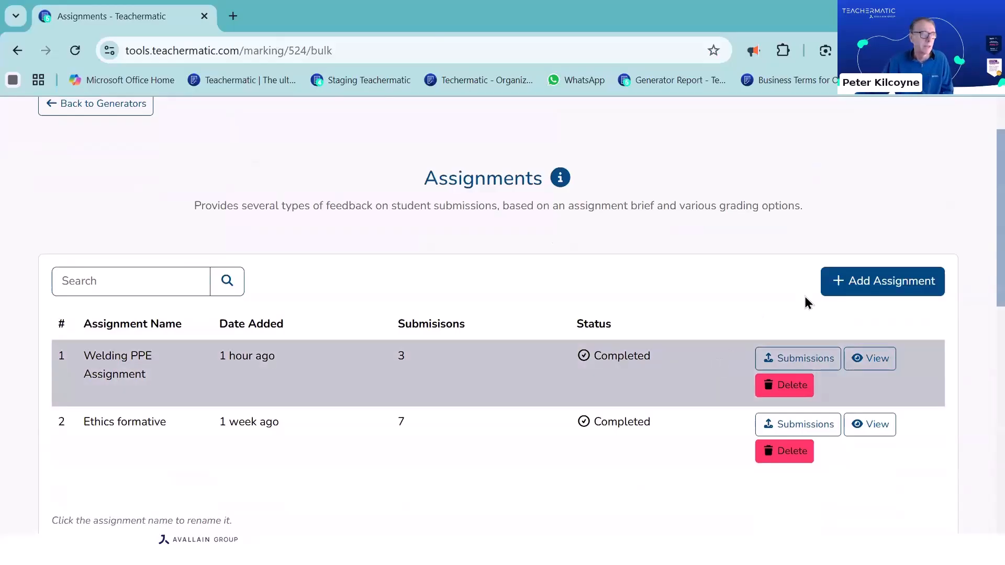
click(877, 286)
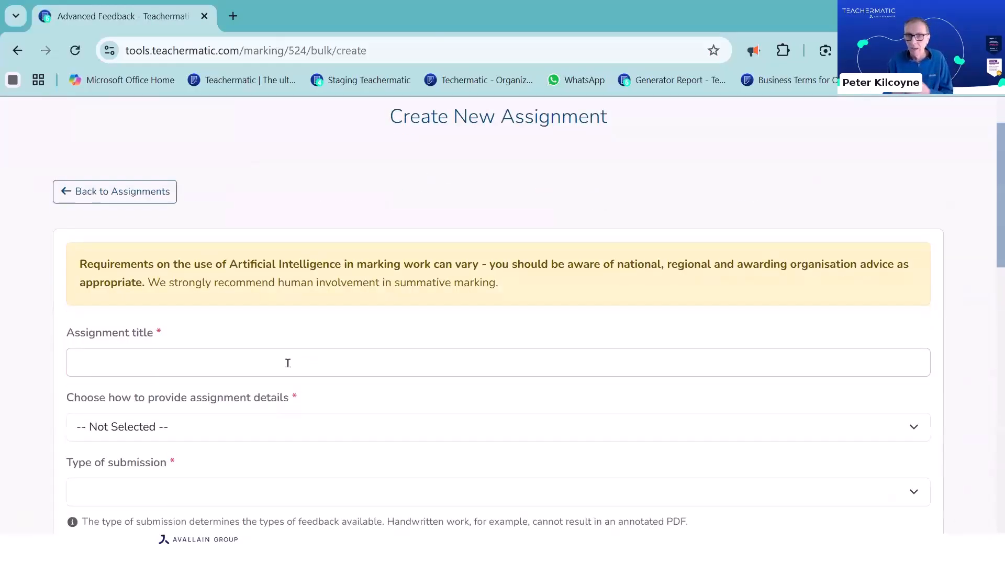
Enter "Welding PPE Assignment" as the assignment title
click(285, 362)
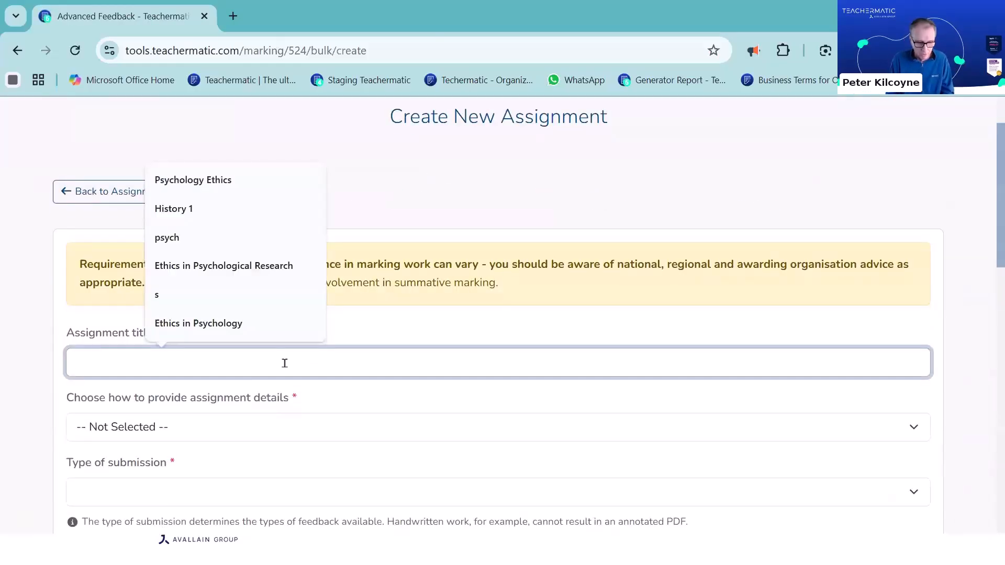
text(Wels)
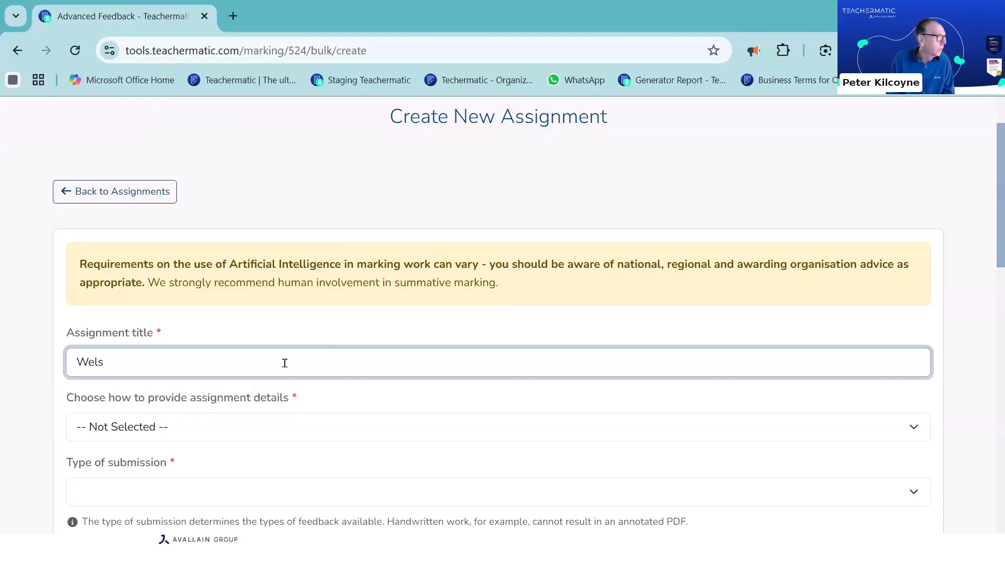
key(BackSpace)
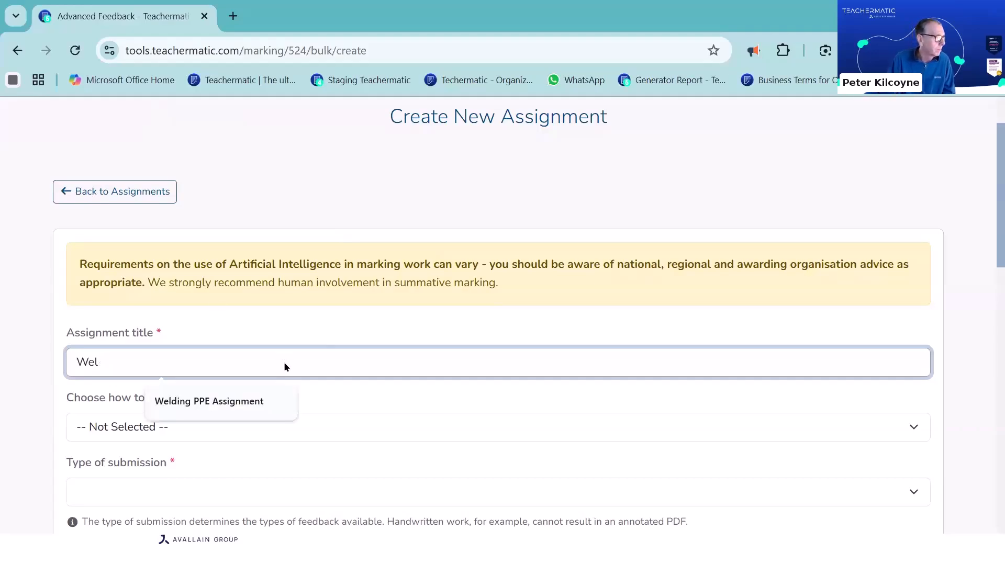
click(219, 404)
Provide the assignment details as an uploaded brief, using the Welding_PPE_Assignment_Brief Word file from the Welding PPE assignment folder
scroll(218, 410, down, 3)
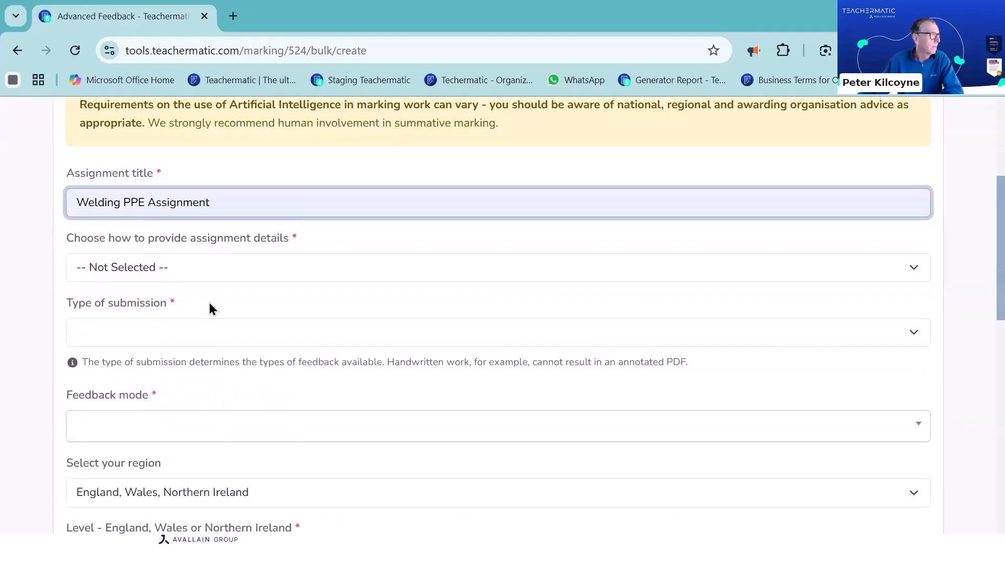
click(197, 266)
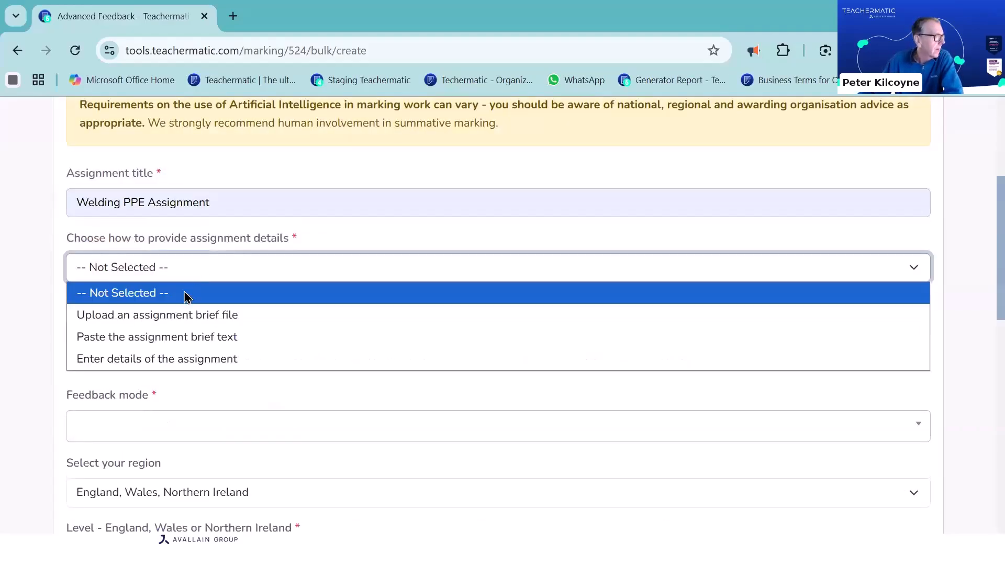
click(172, 317)
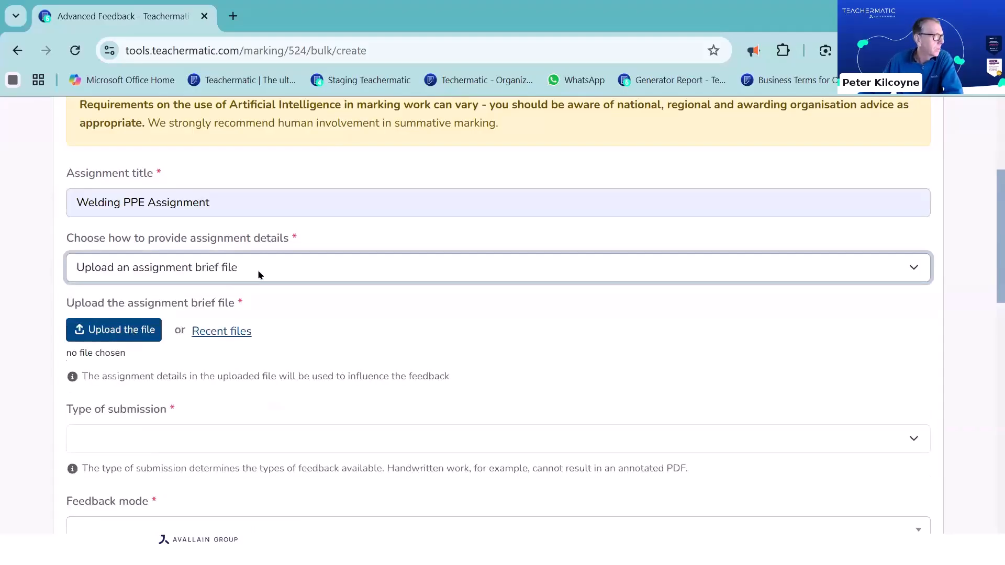
click(109, 332)
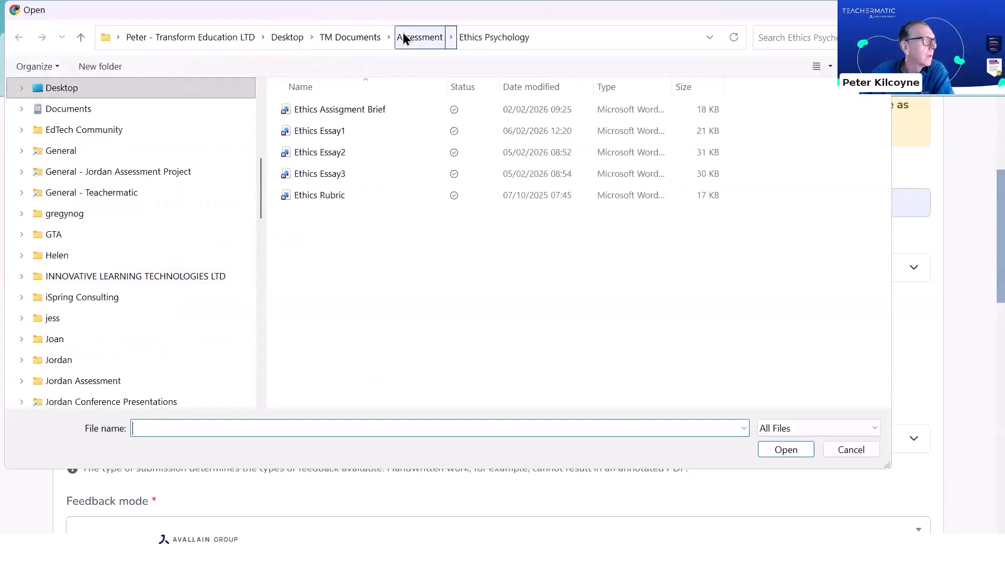
click(403, 32)
double_click(315, 148)
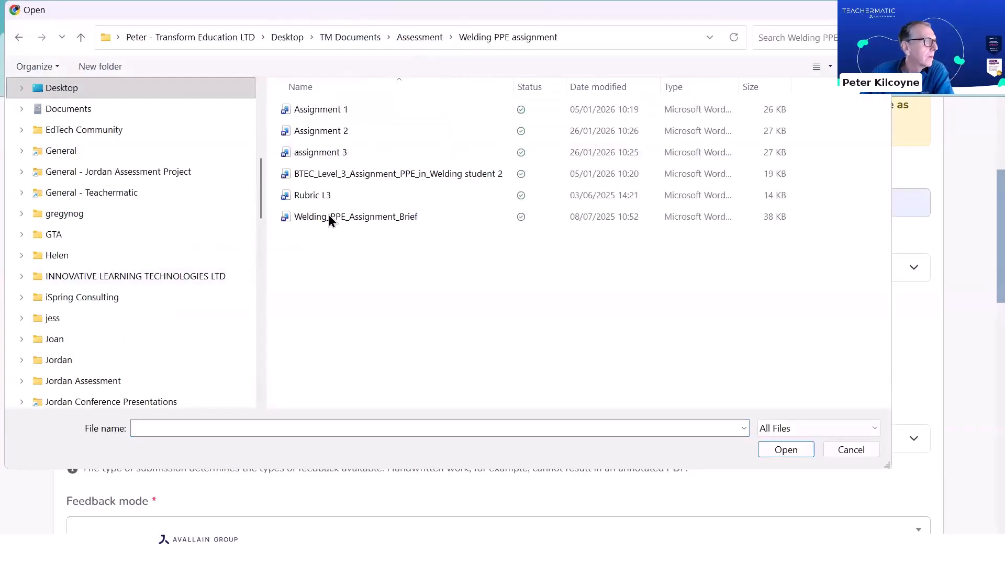
click(328, 216)
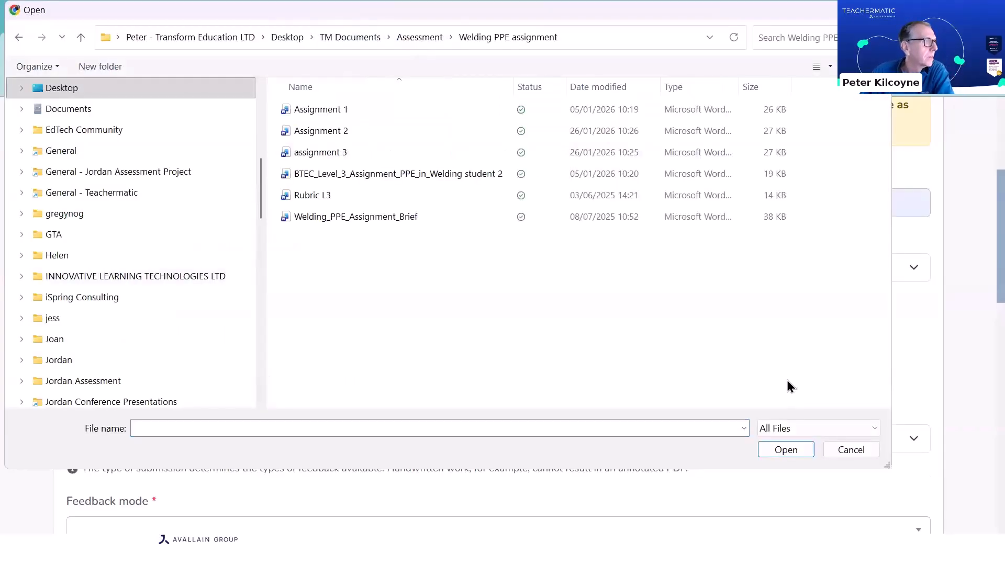
click(787, 450)
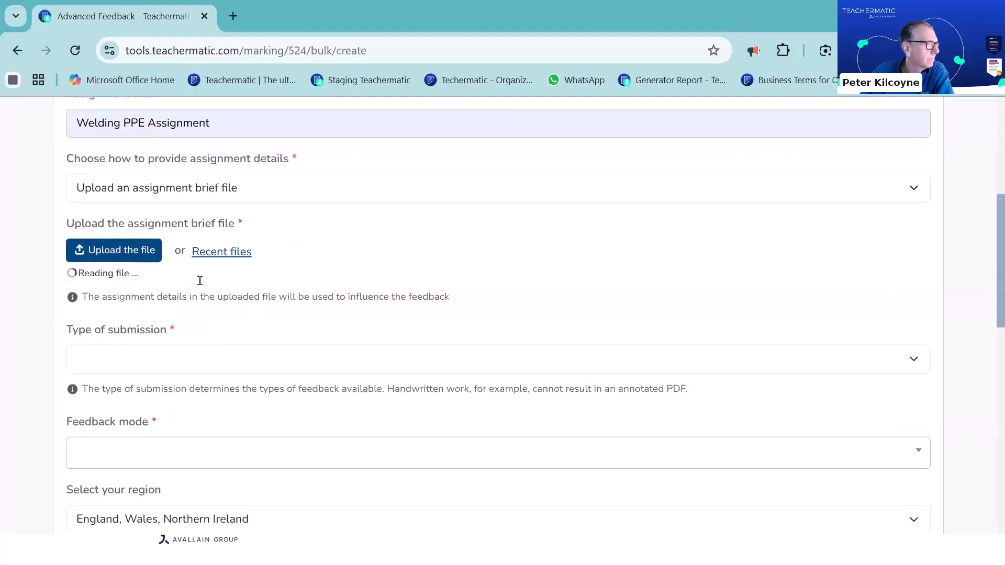
Set the type of submission to Text based work
scroll(199, 280, down, 2)
click(181, 341)
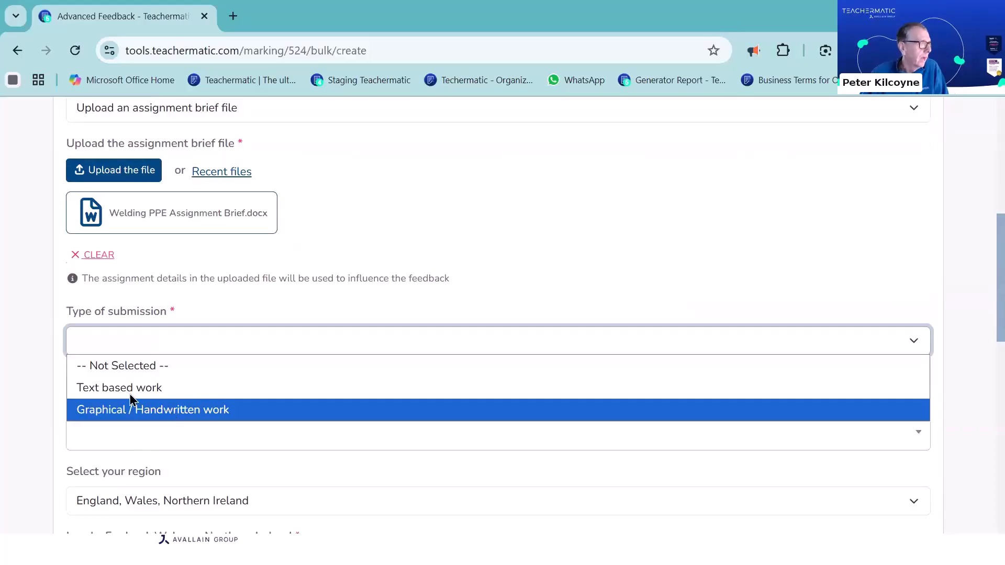
click(275, 397)
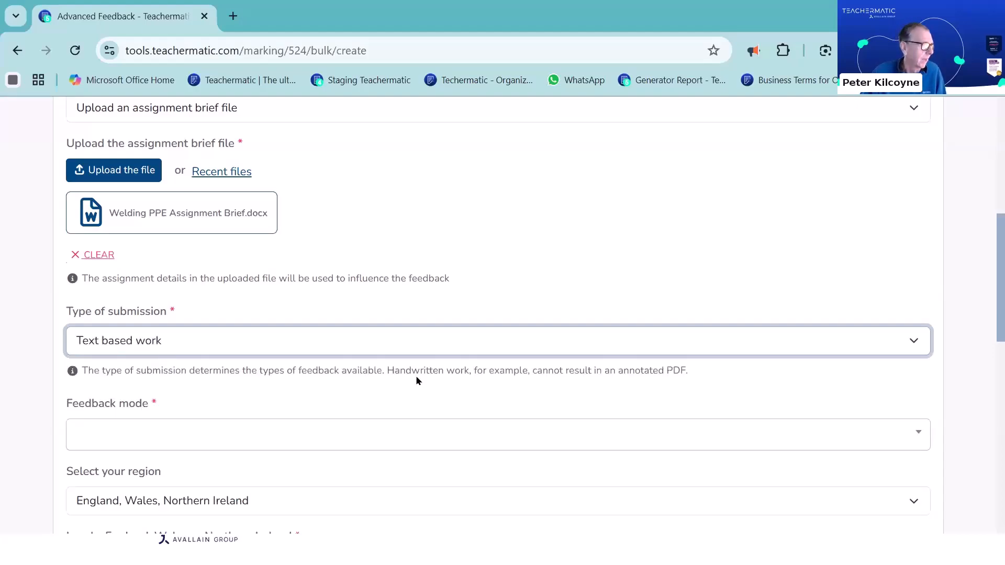
Select both Advisory/Formative/Summative and Annotated PDF as the feedback modes
scroll(172, 361, down, 2)
click(175, 357)
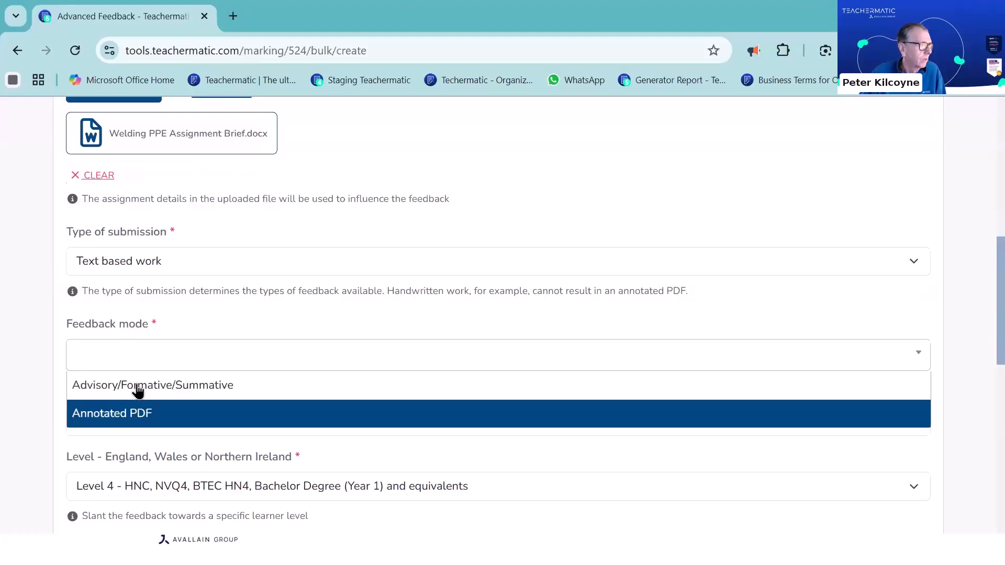
click(137, 385)
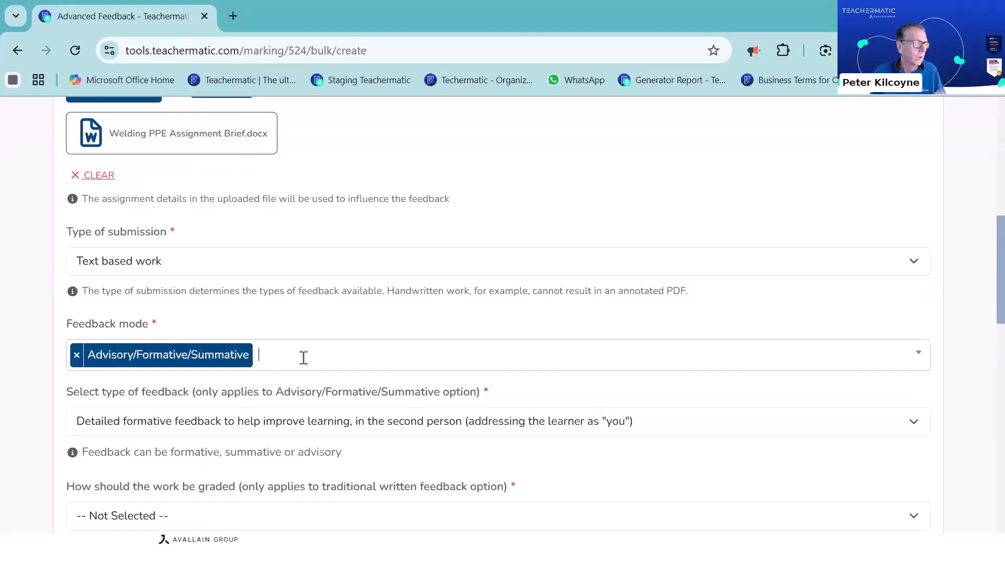
click(336, 356)
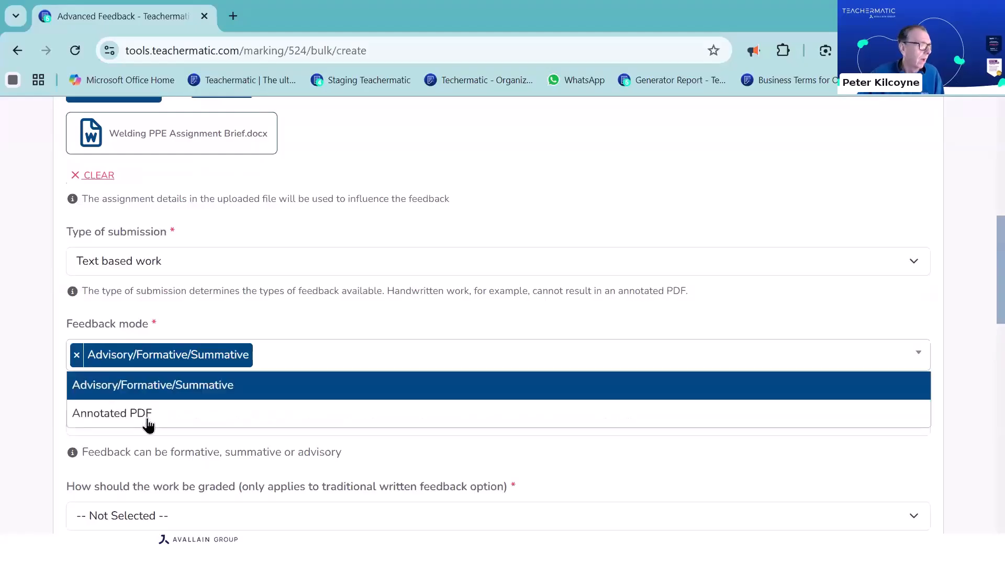
click(234, 424)
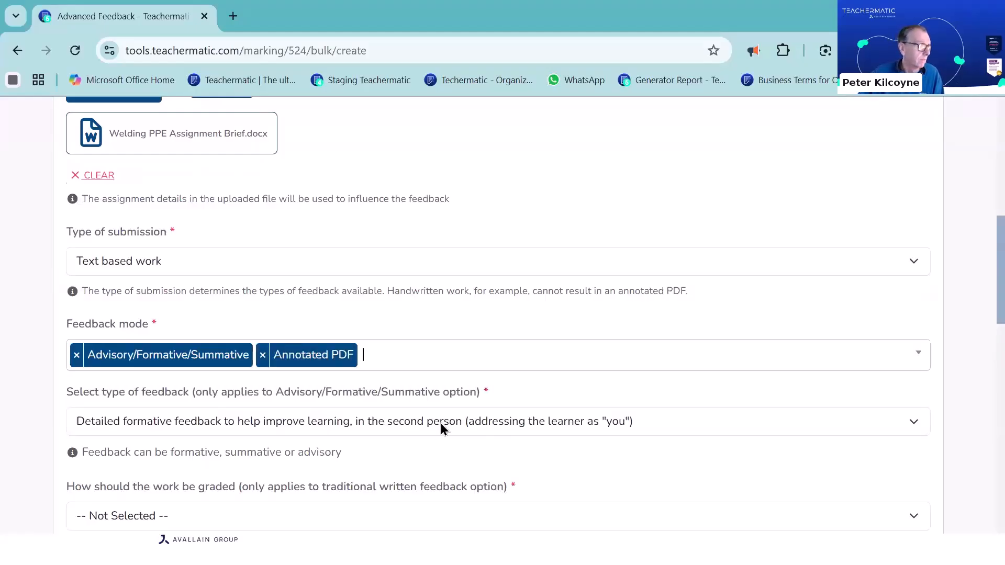
Choose detailed formative feedback to help improve learning, in the second person, as the type of feedback
scroll(441, 423, down, 2)
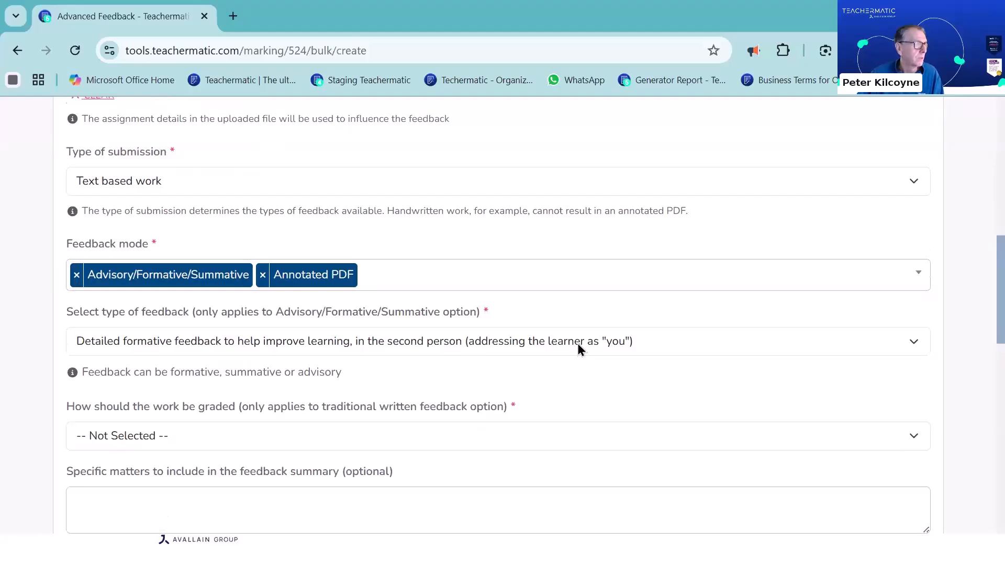
click(330, 354)
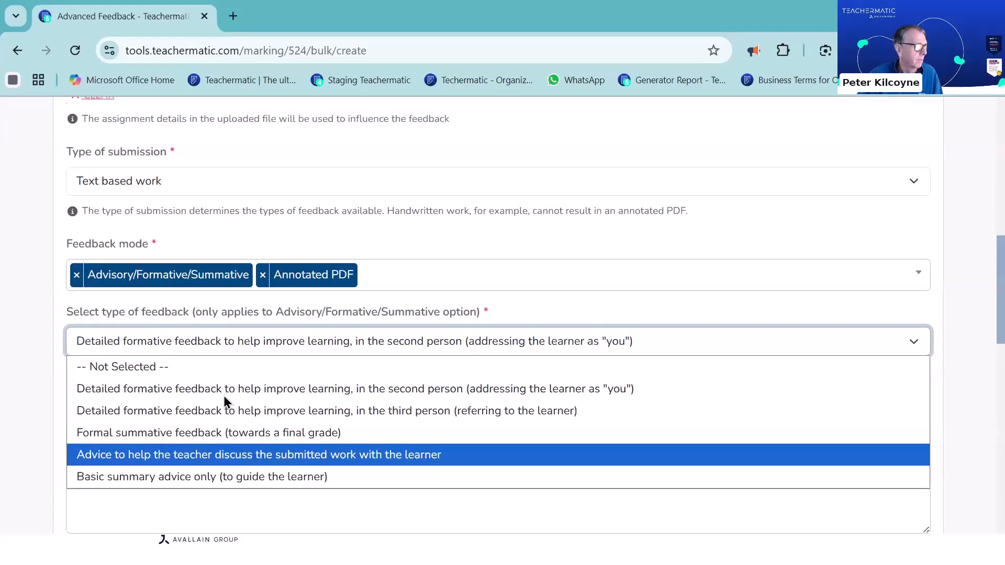
click(608, 394)
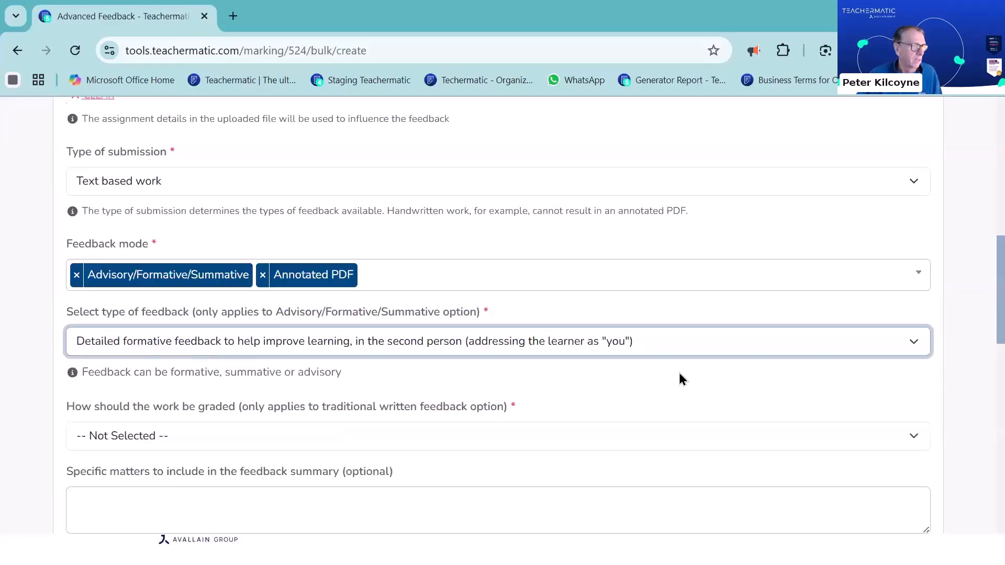
Have the work graded with a grading scale, using High Distinction, Distinction, Merit, Pass, Fail
scroll(680, 379, down, 2)
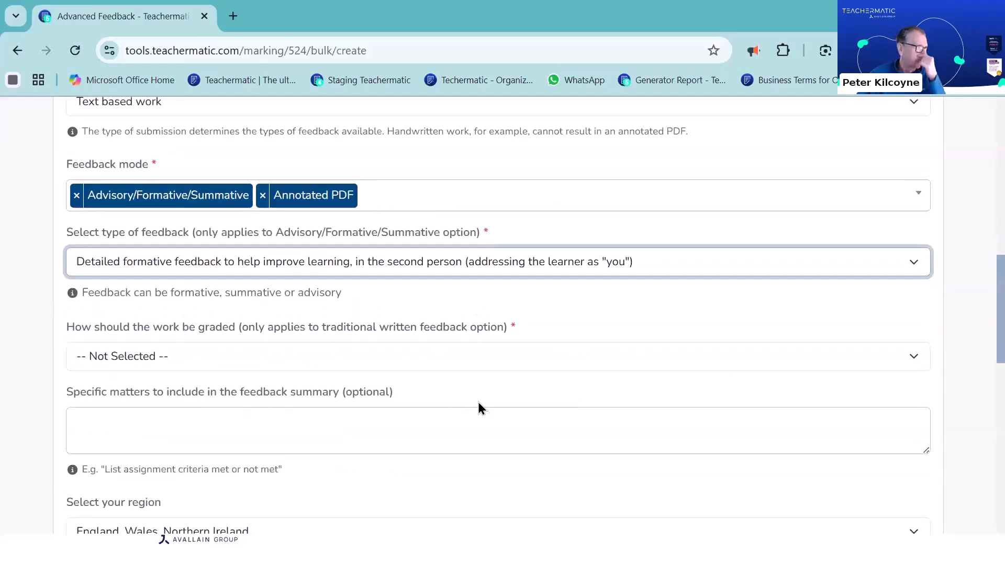
click(341, 361)
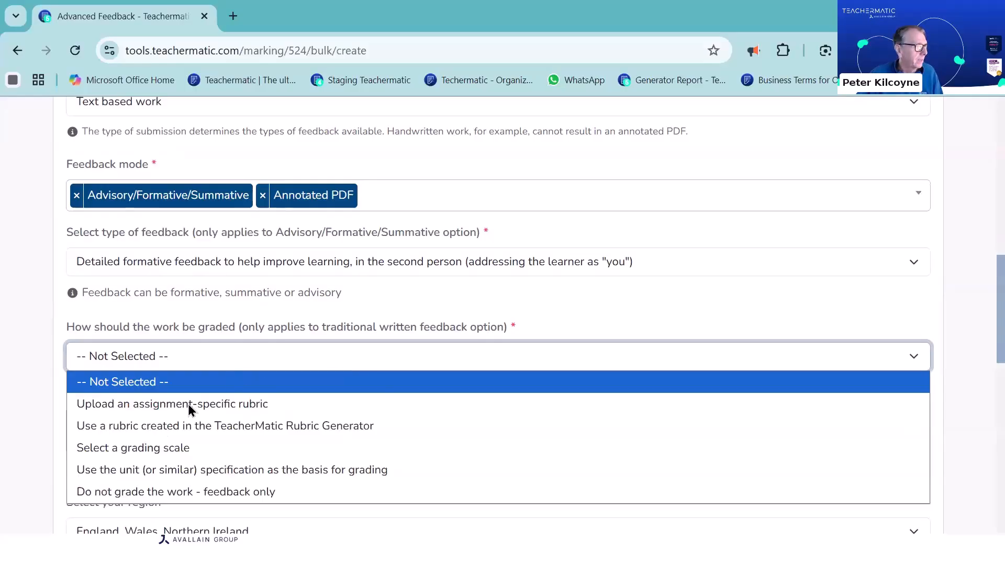
key(Down)
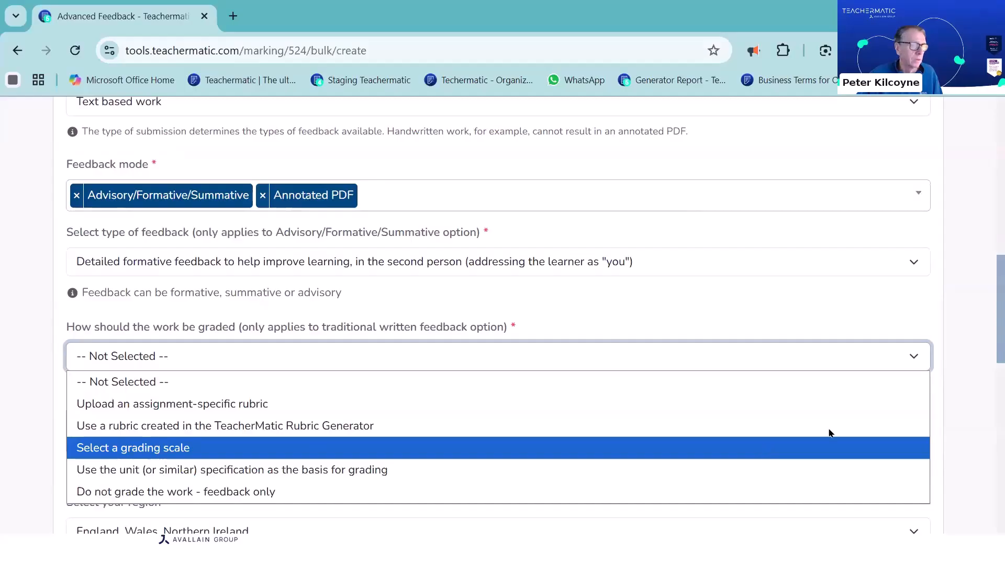
click(830, 446)
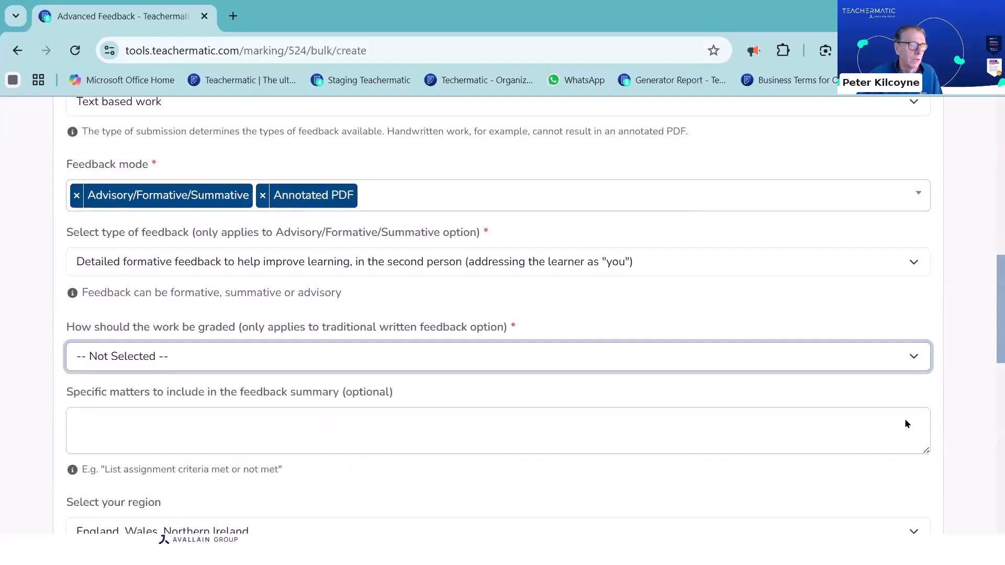
click(271, 417)
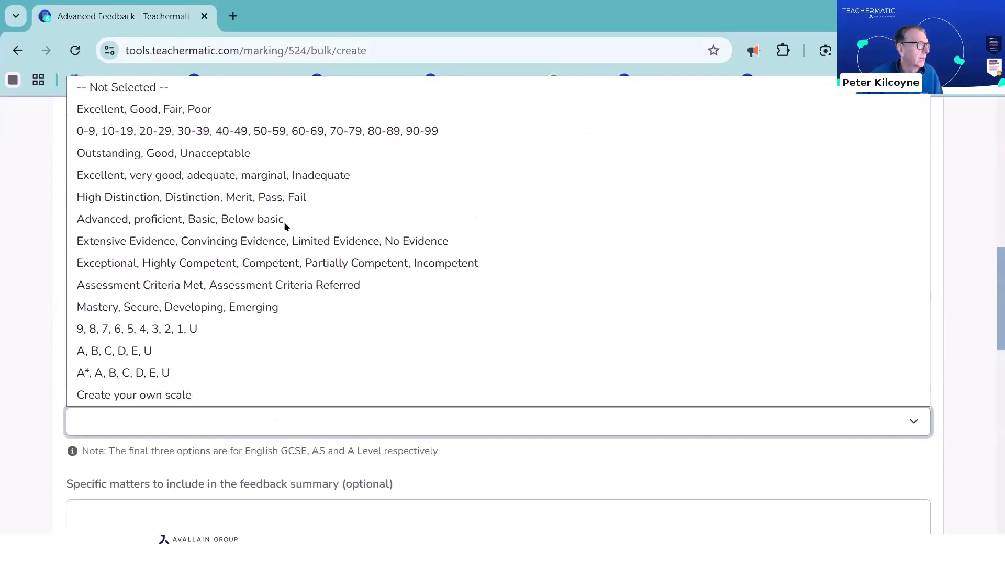
click(253, 198)
Set the learner level to Level 3 - A Level, BTEC National, NVQ3, T Level and the region to England, Wales, Northern Ireland
scroll(624, 361, down, 3)
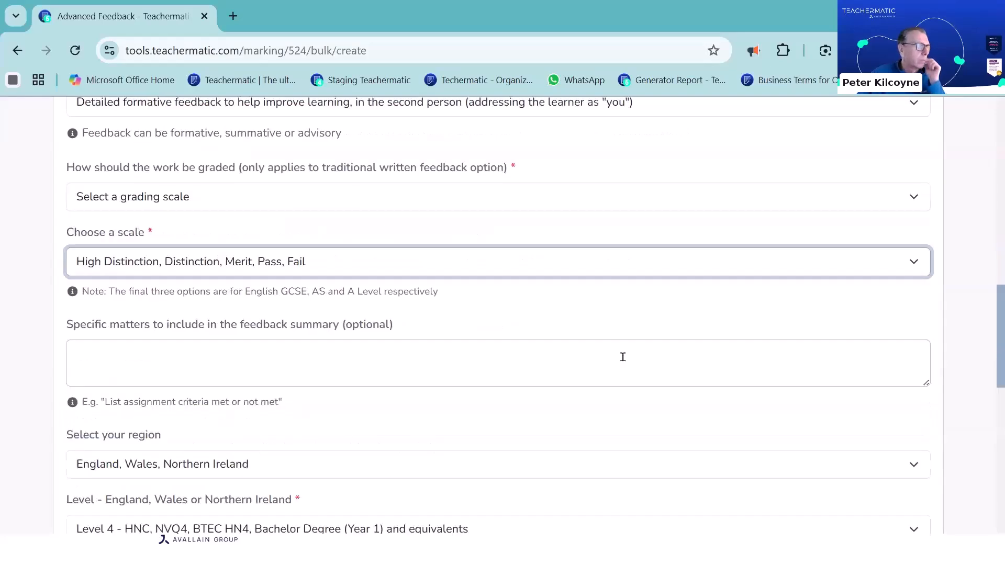
scroll(266, 278, down, 5)
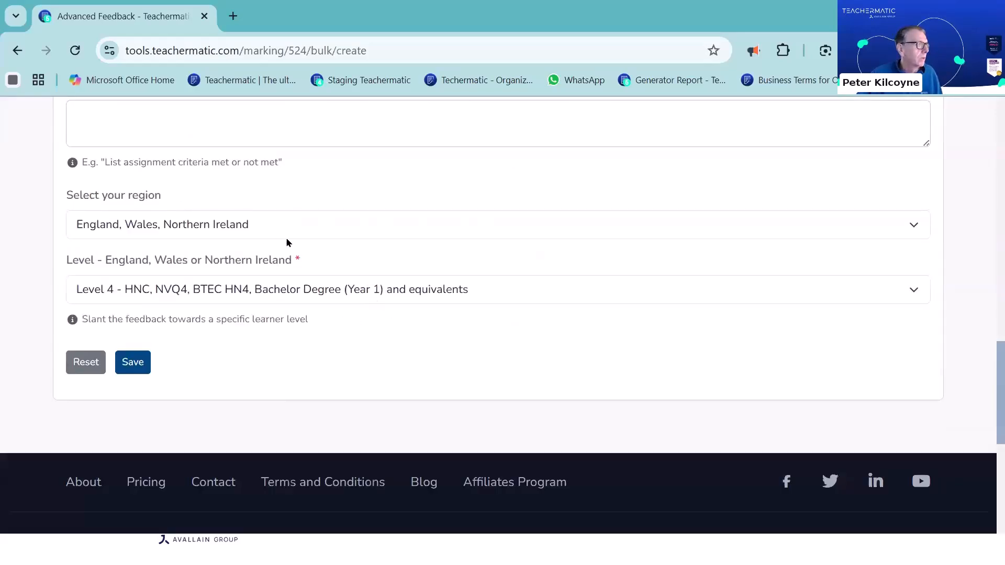
click(291, 288)
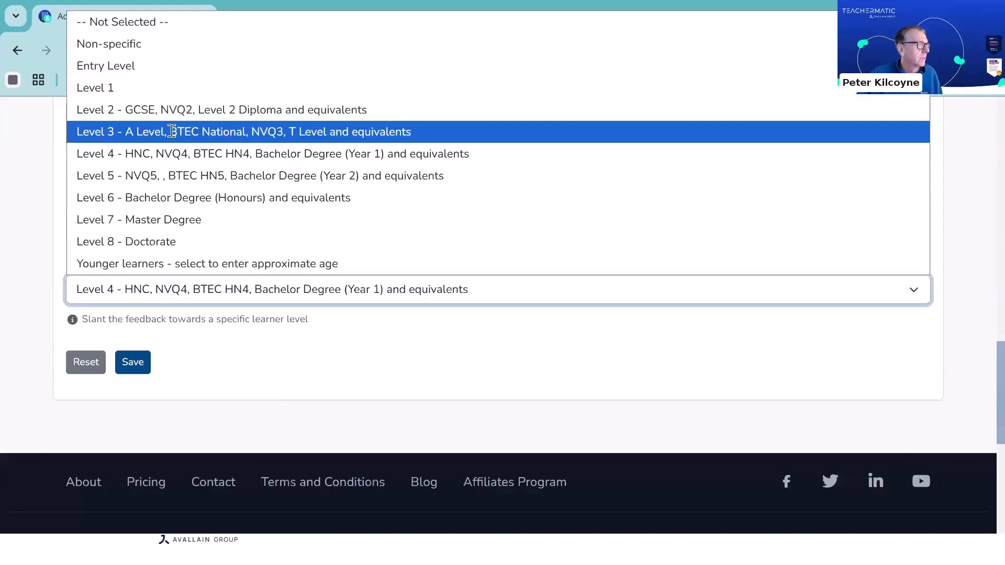
click(172, 132)
click(257, 237)
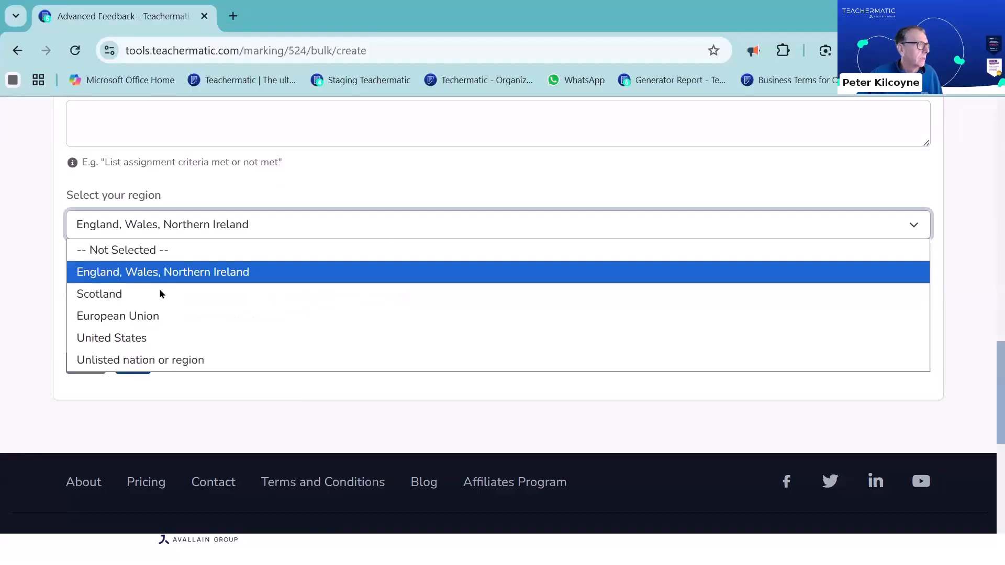
click(160, 273)
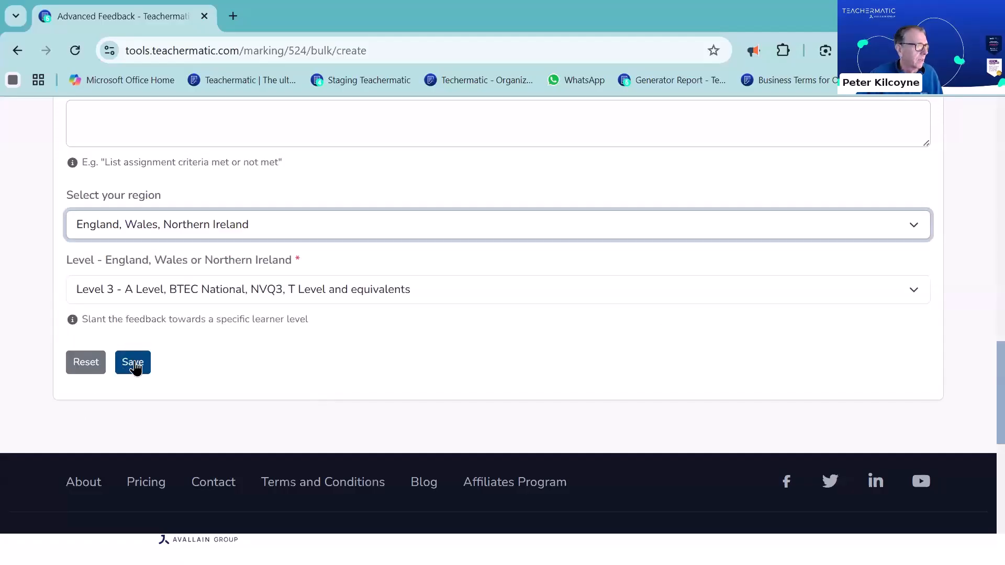
Save the new assignment to the assignments list
click(135, 363)
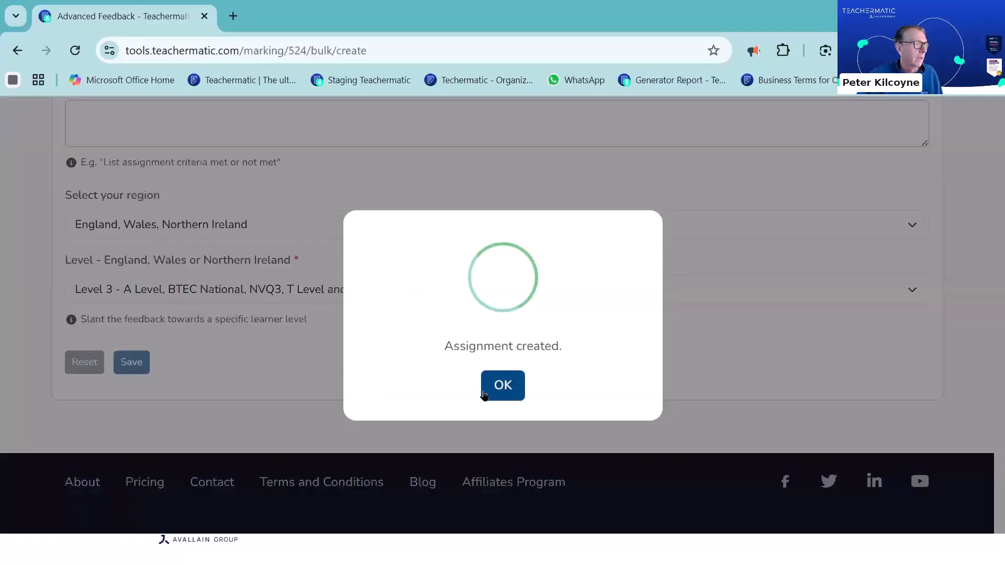
click(510, 390)
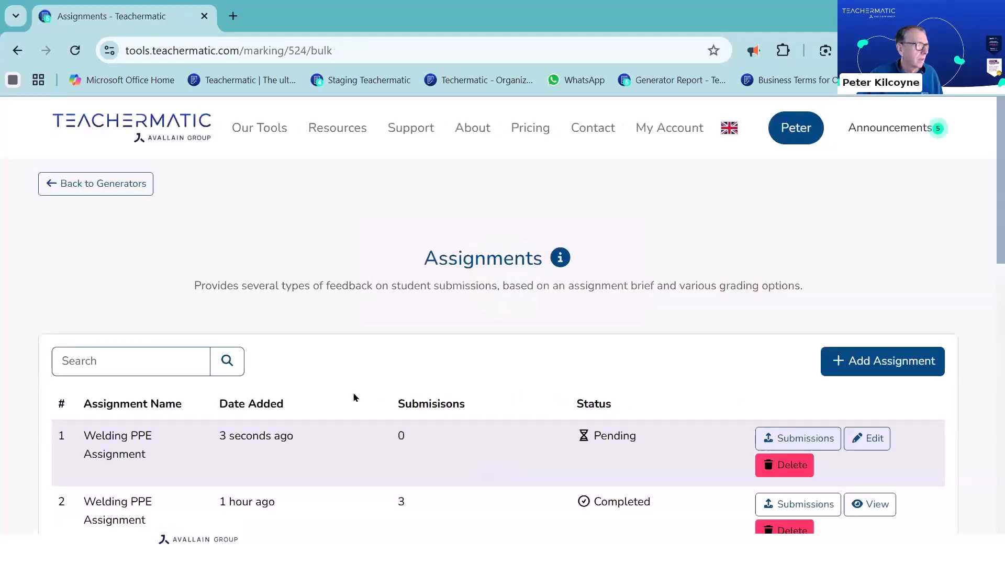
scroll(140, 352, down, 2)
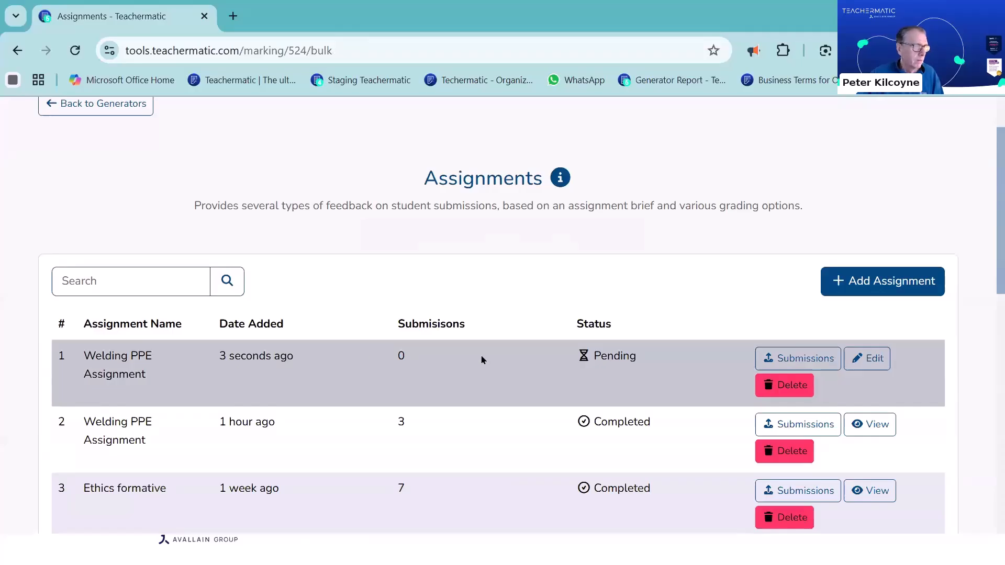
Upload the files Assignment 1, Assignment 2 and assignment 3 as submissions to the new Welding PPE Assignment
click(798, 361)
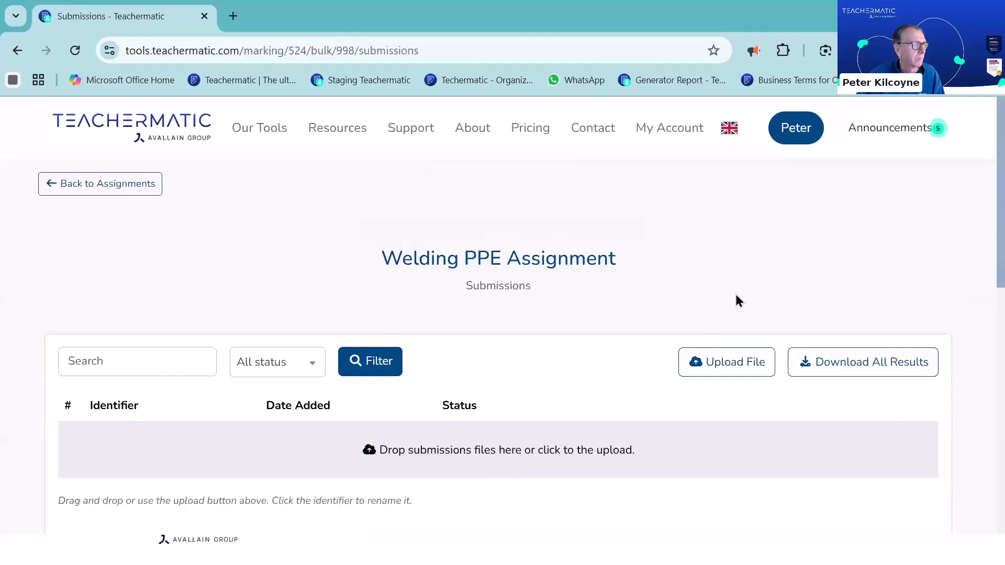
scroll(787, 287, down, 3)
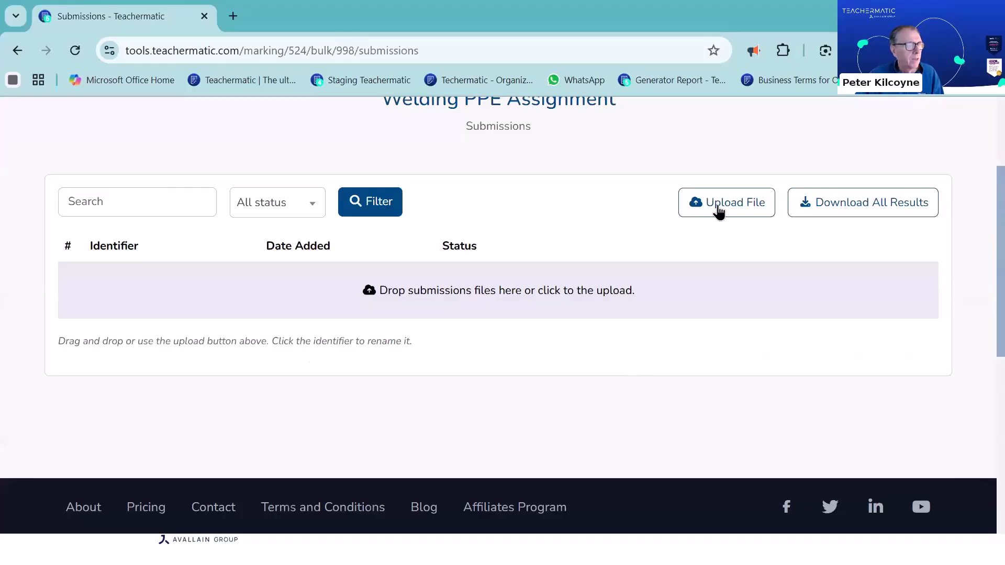
click(720, 211)
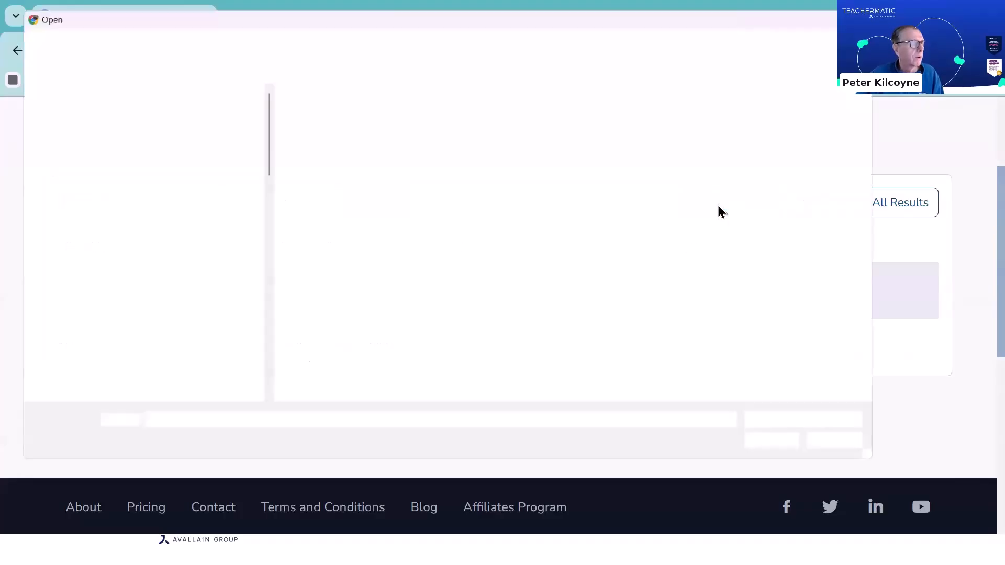
click(343, 112)
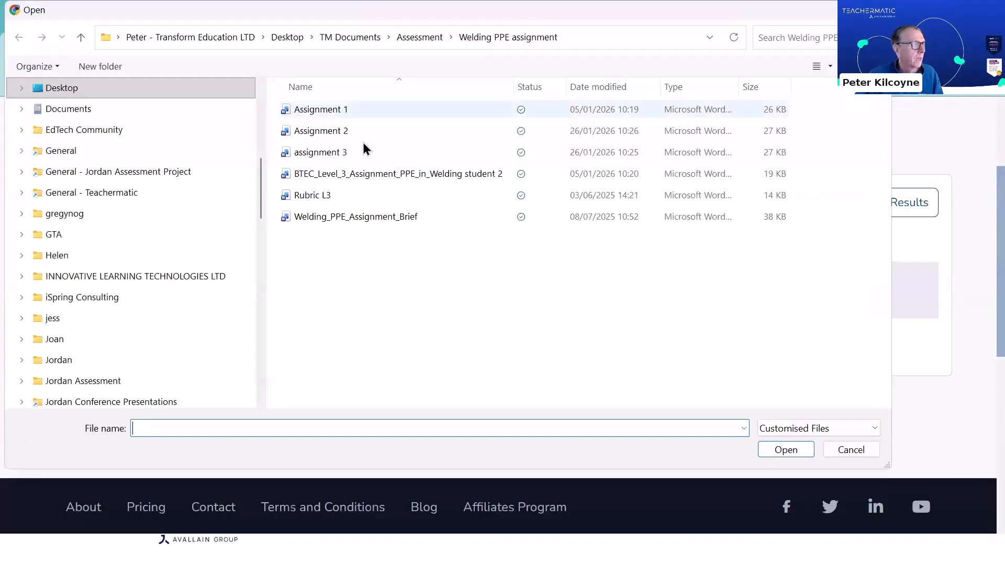
shift+click(438, 158)
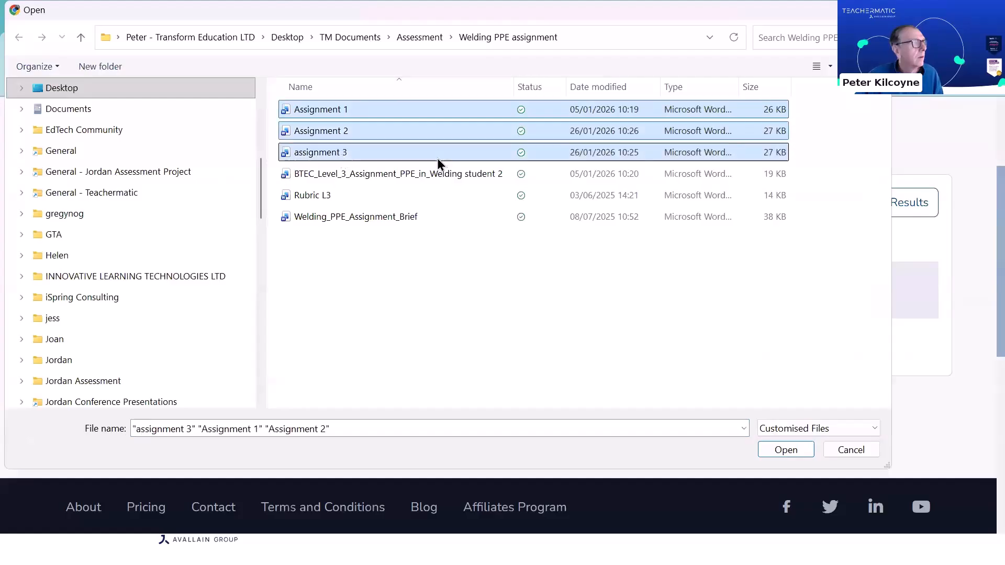
click(786, 452)
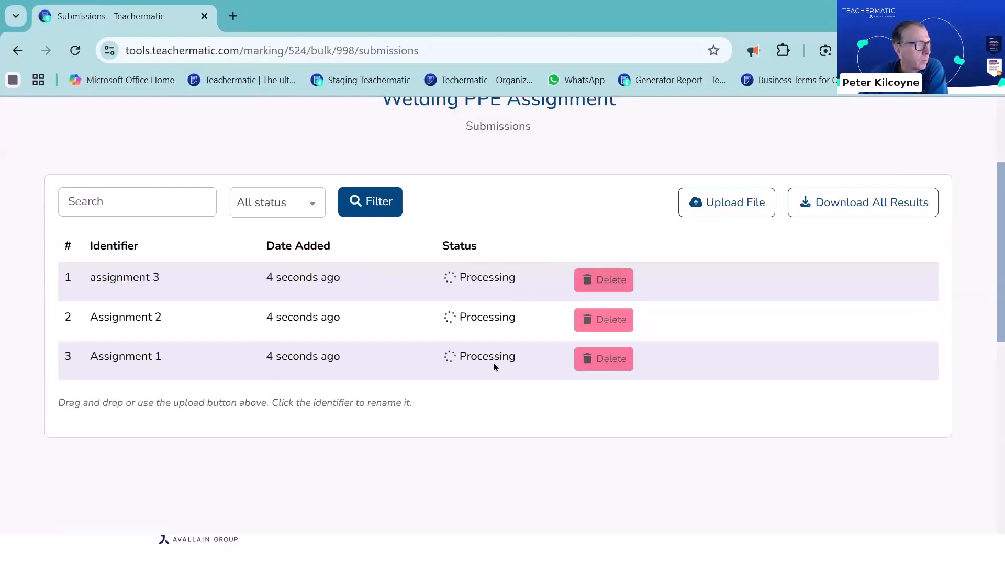
Return to the assignments list and look through the submissions of the Ethics formative assignment
scroll(608, 278, up, 3)
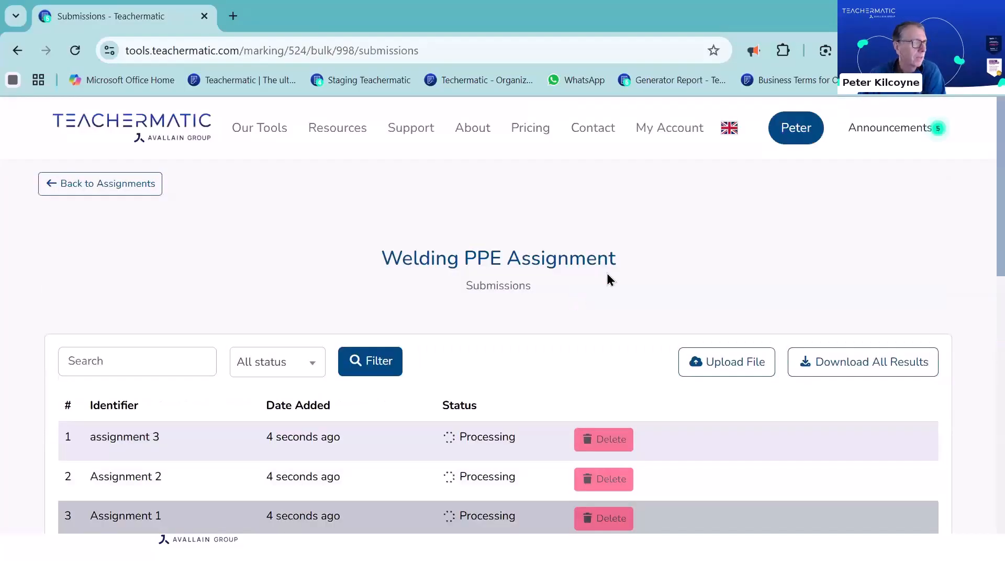
click(108, 184)
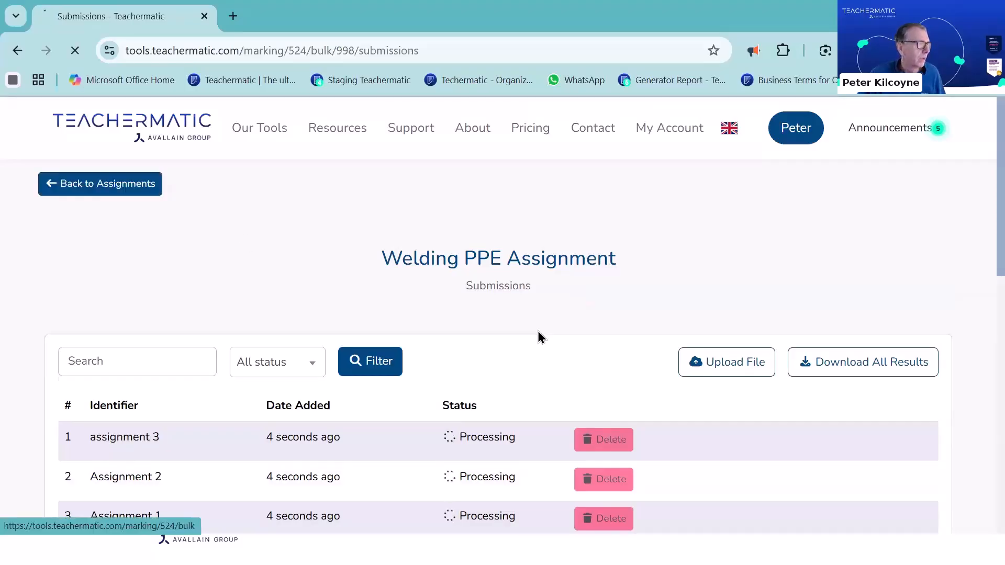
scroll(538, 333, down, 3)
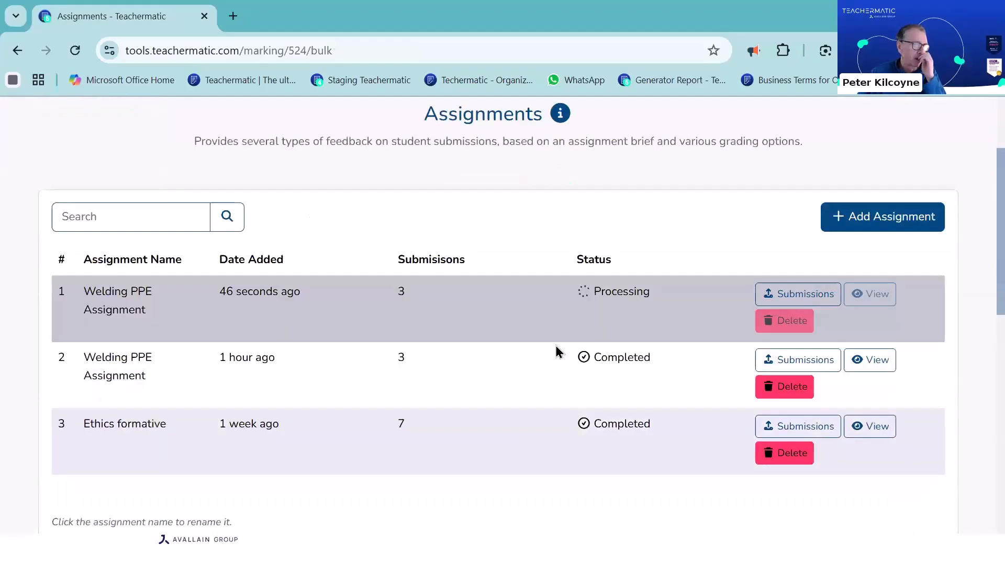
scroll(556, 347, down, 2)
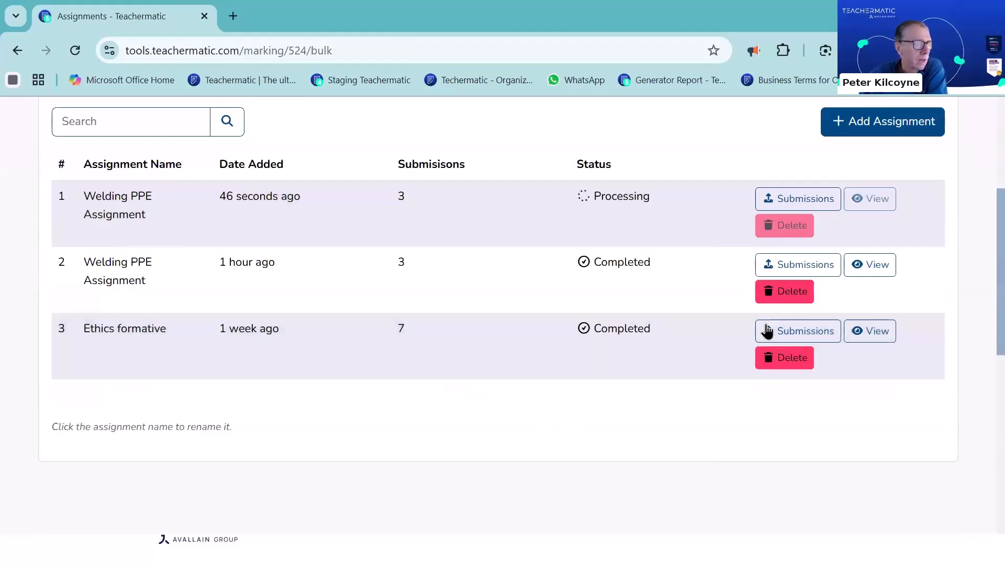
click(796, 336)
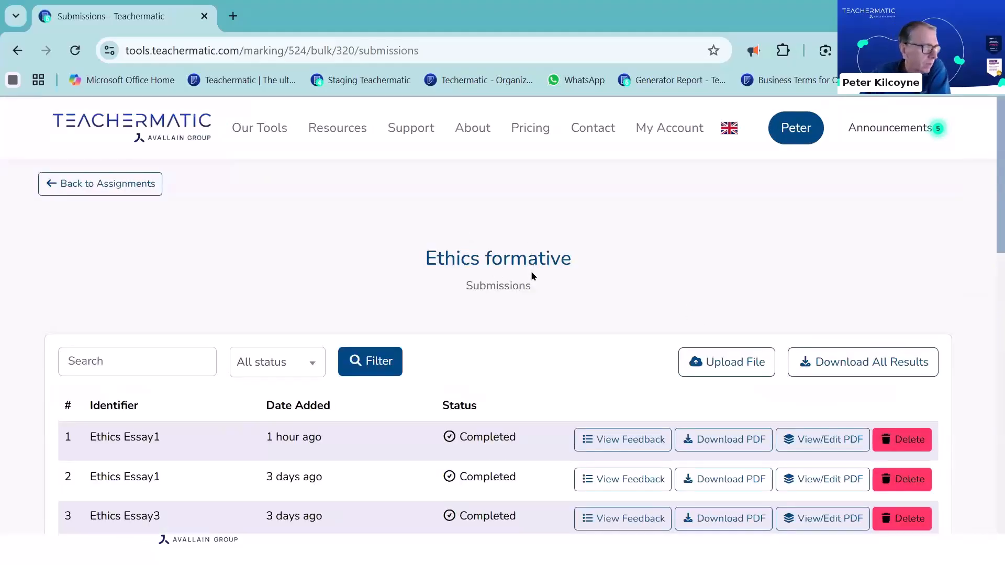
scroll(680, 298, down, 2)
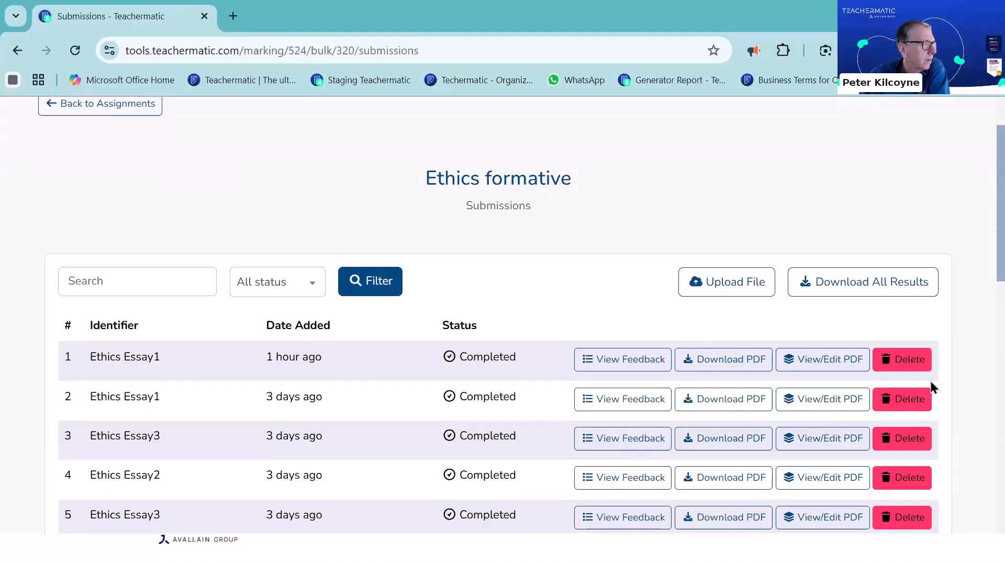
scroll(549, 341, down, 2)
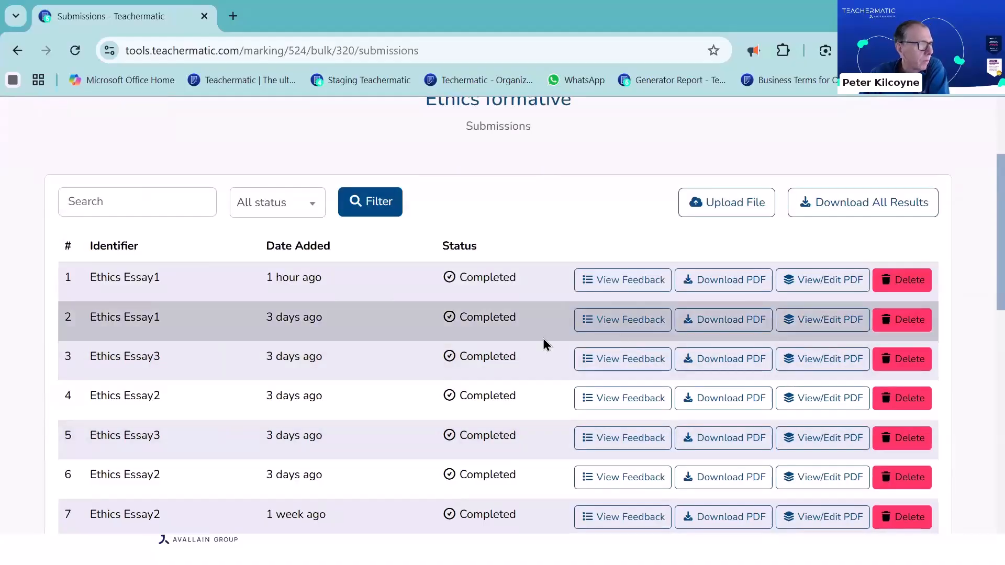
scroll(669, 424, down, 1)
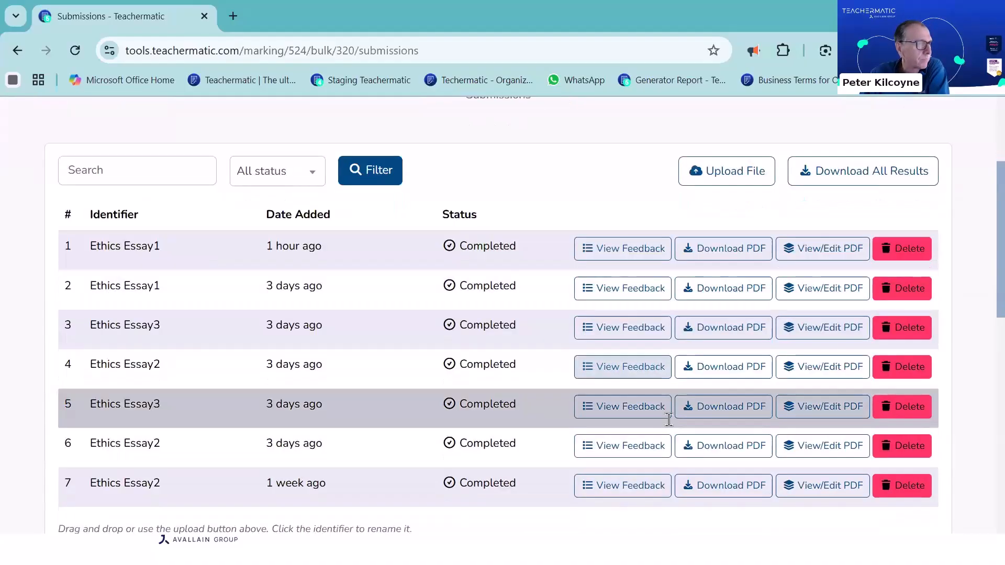
scroll(669, 419, up, 2)
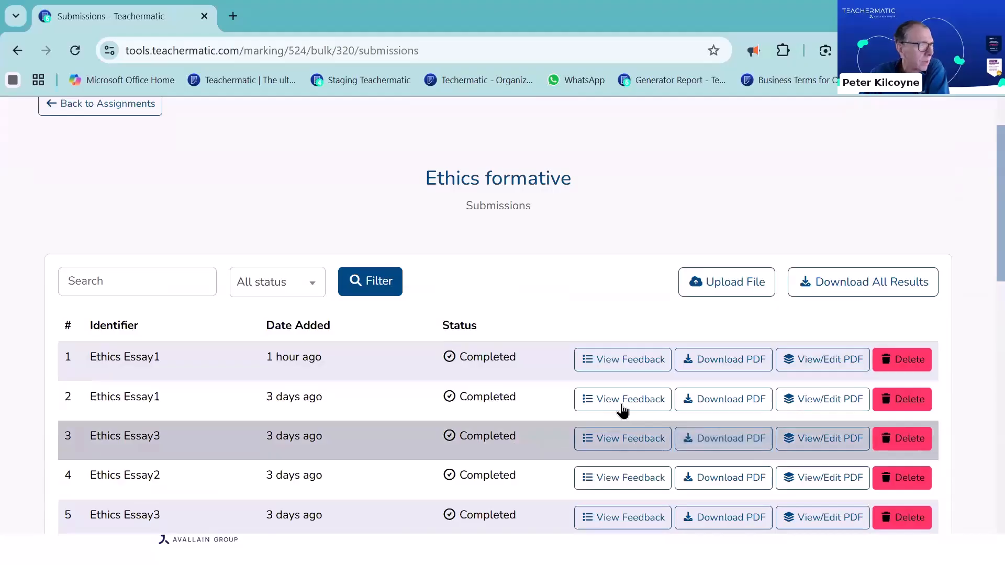
Read through the generated feedback on the Ethics Essay1 submissions down to the suggested grade, and close it
click(619, 406)
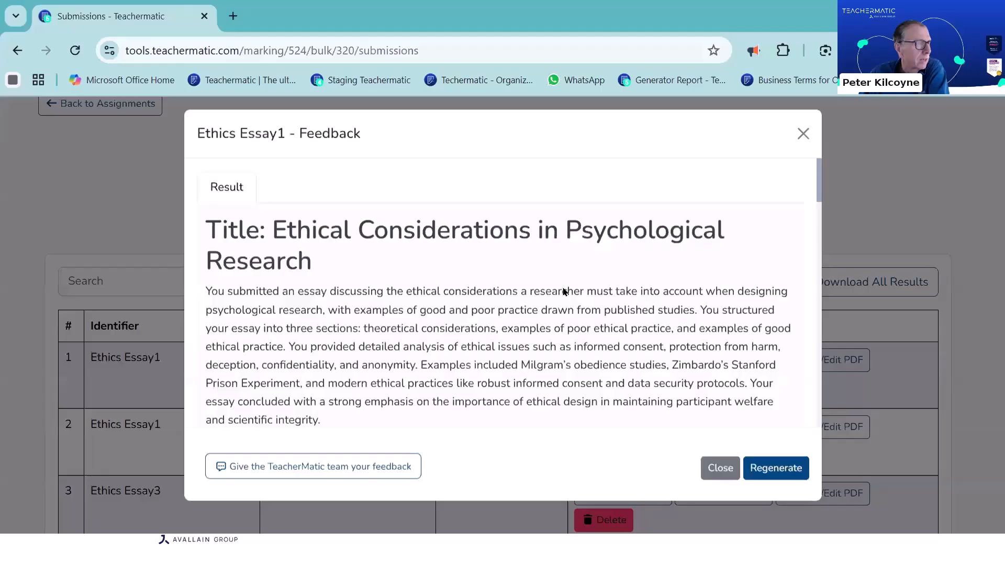
scroll(565, 292, down, 2)
scroll(563, 287, down, 15)
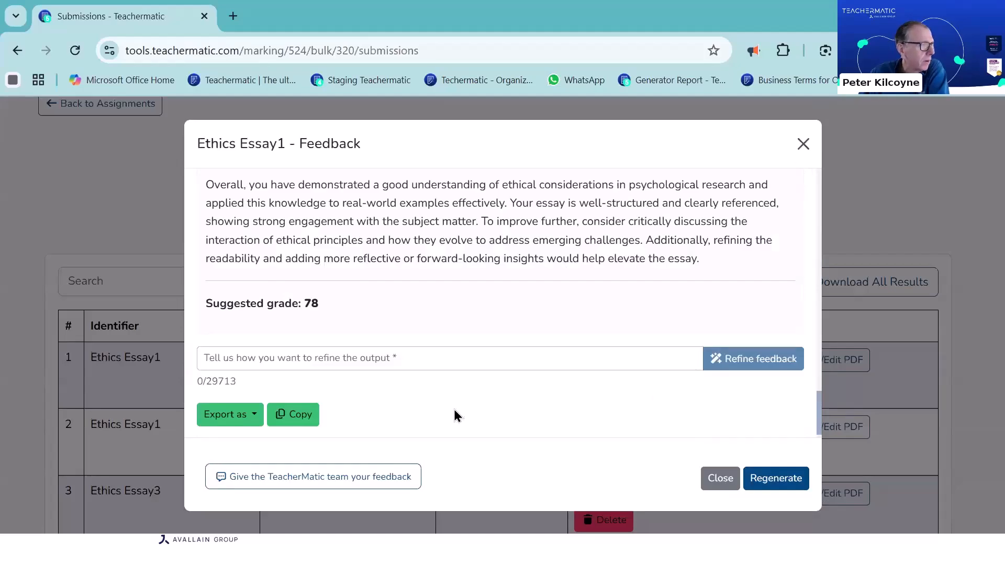
key(Escape)
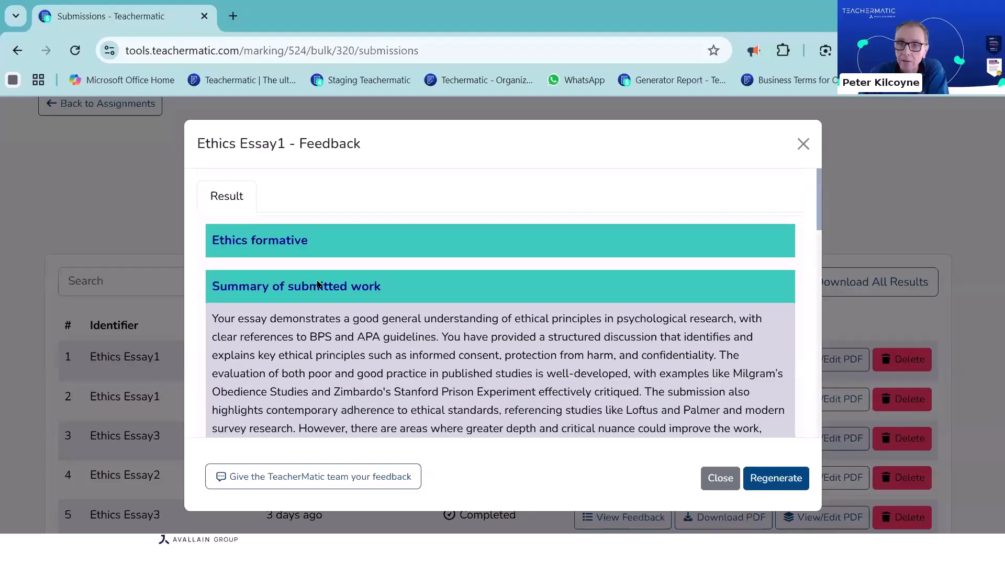
scroll(317, 284, down, 15)
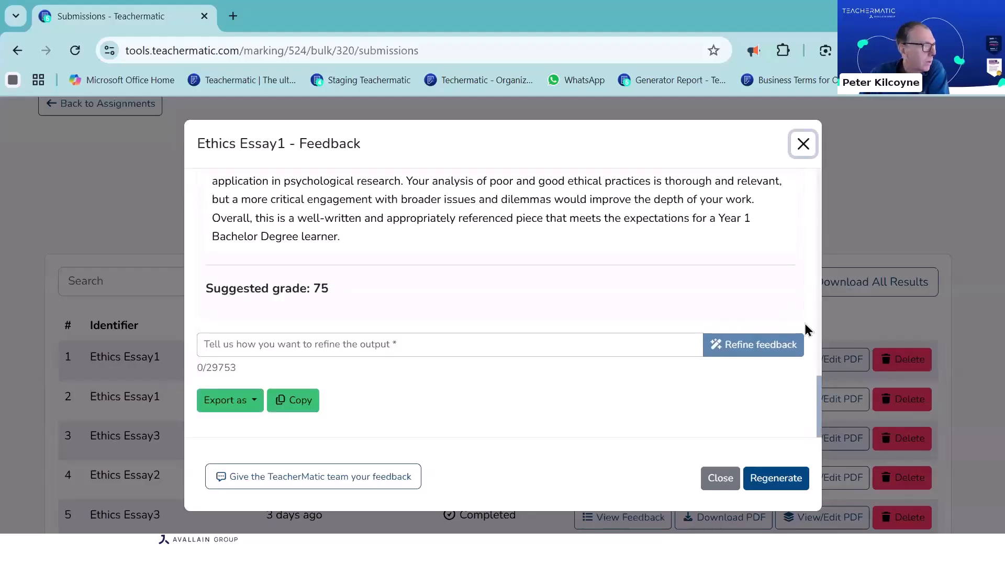
click(859, 412)
Open the second Ethics Essay1 submission as an annotated PDF and examine the comment on the Introduction's first highlighted sentence
scroll(859, 412, down, 2)
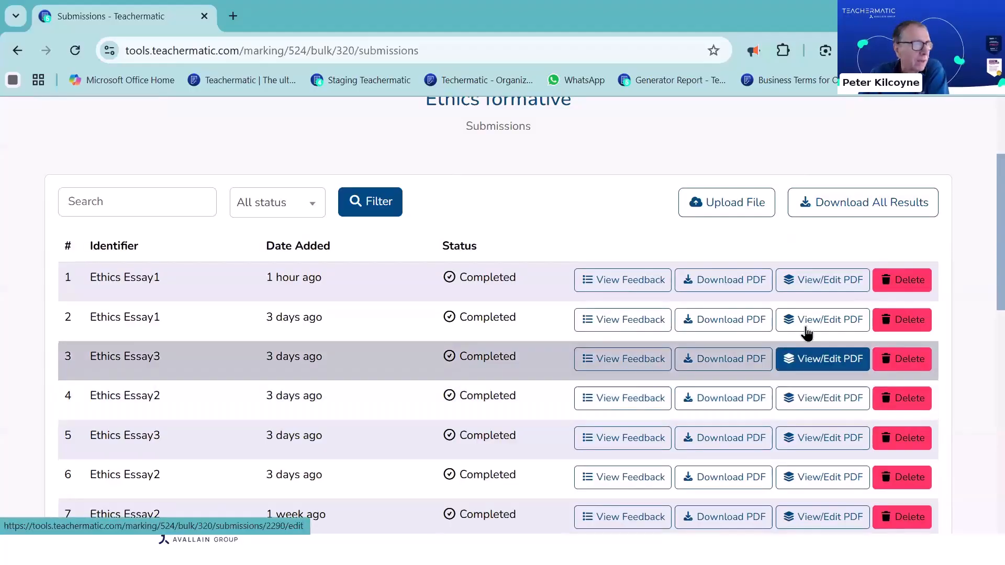
click(820, 325)
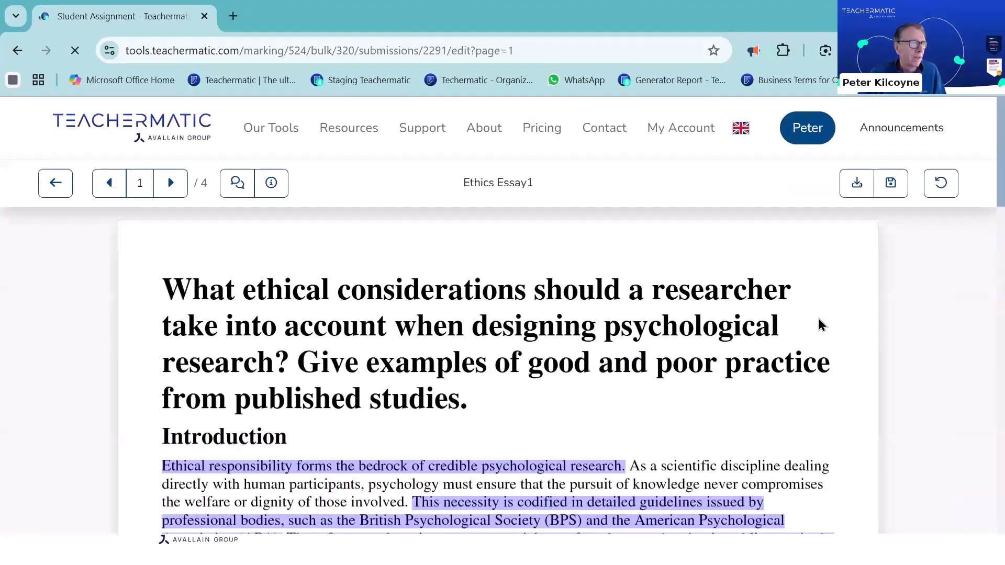
scroll(819, 324, down, 3)
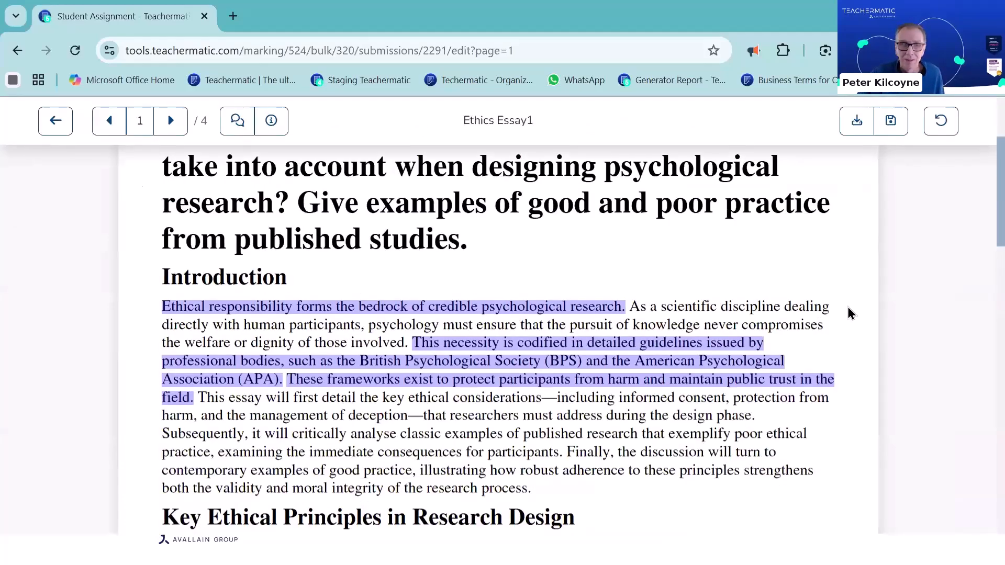
click(473, 311)
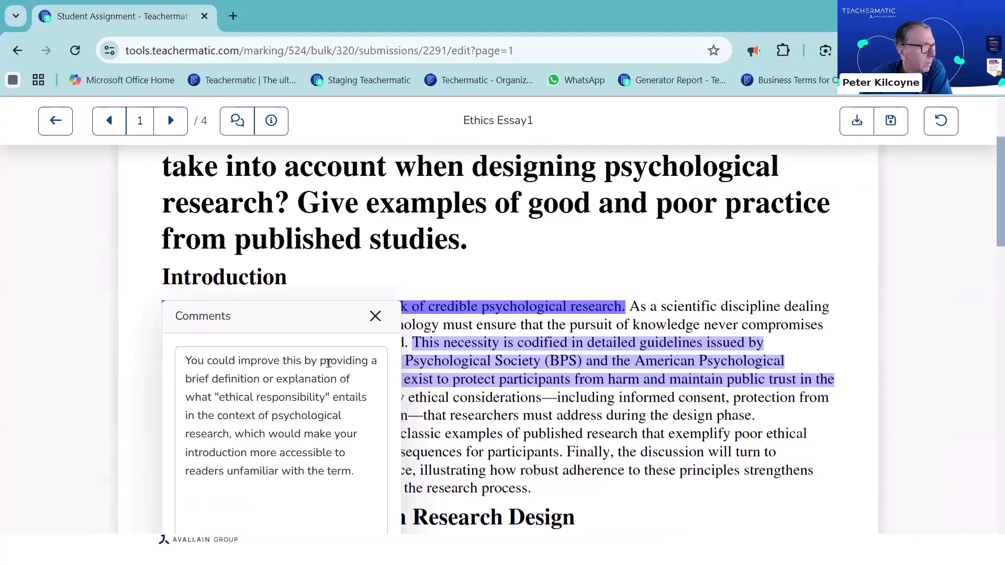
scroll(355, 400, down, 1)
drag(352, 397, 172, 280)
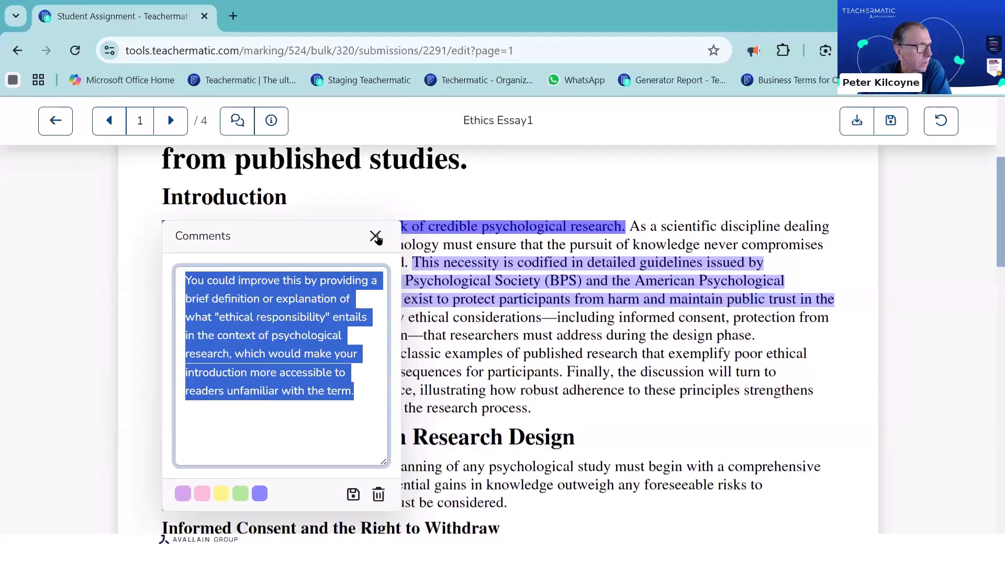
Add the line "asfasf asfasf" to the comment on the "These frameworks exist to protect participants" sentence and close the comment
click(543, 297)
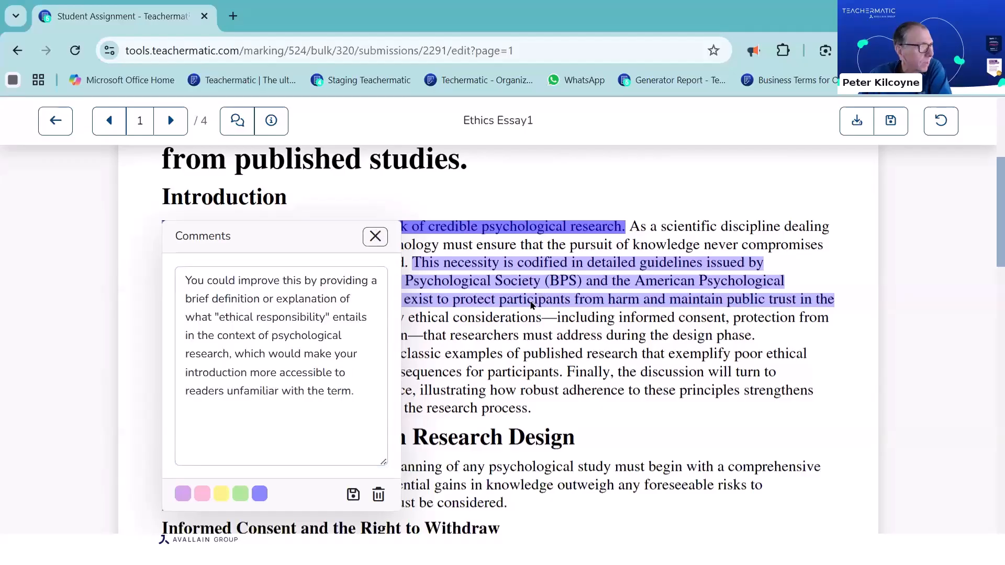
click(497, 365)
click(507, 335)
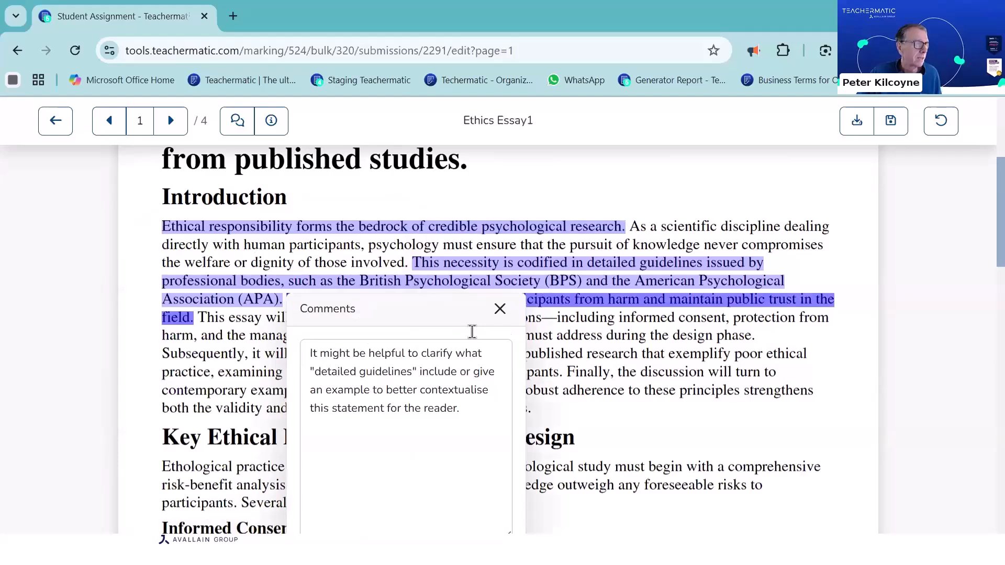
scroll(471, 332, down, 4)
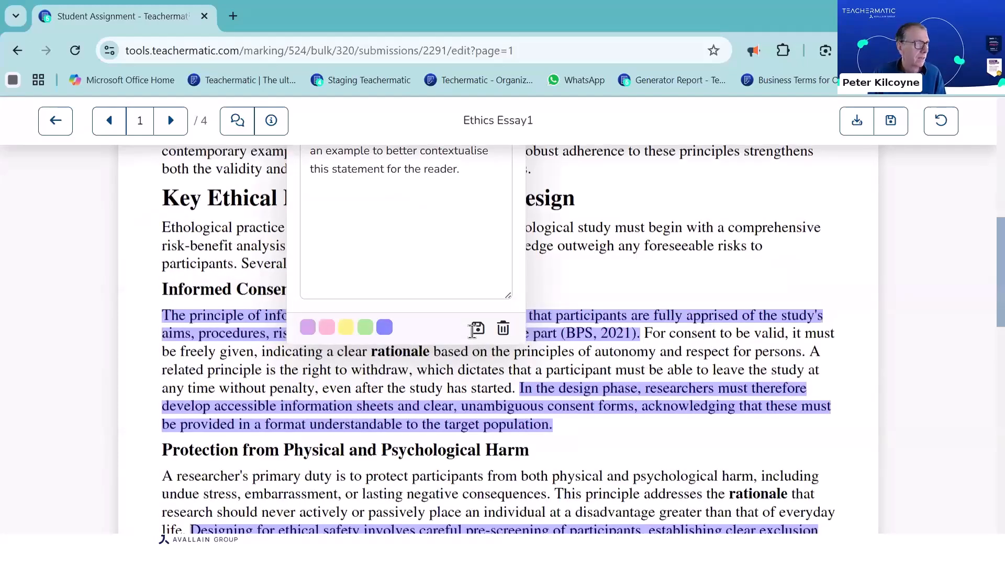
scroll(473, 330, up, 3)
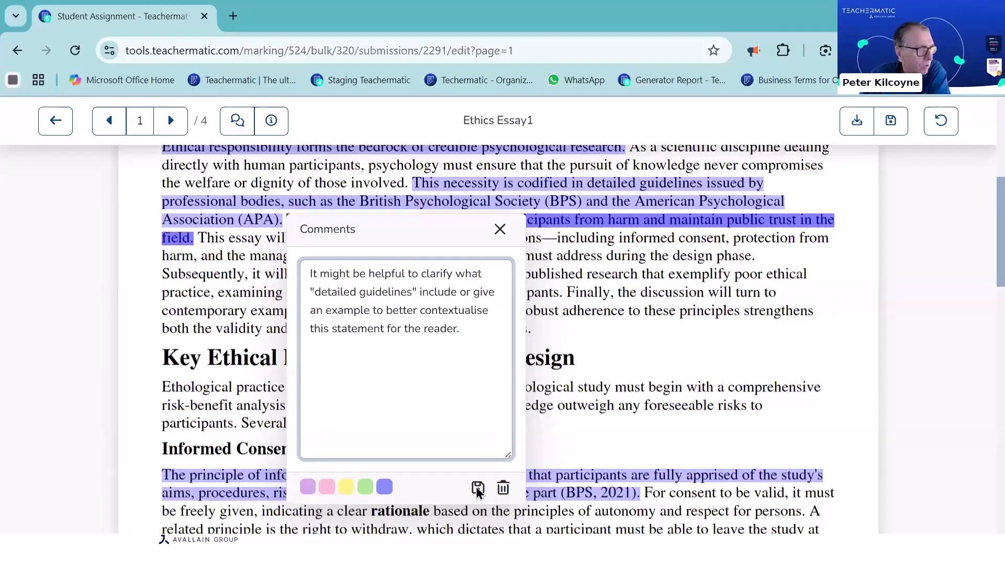
key(Return)
text(asfasf asfasf)
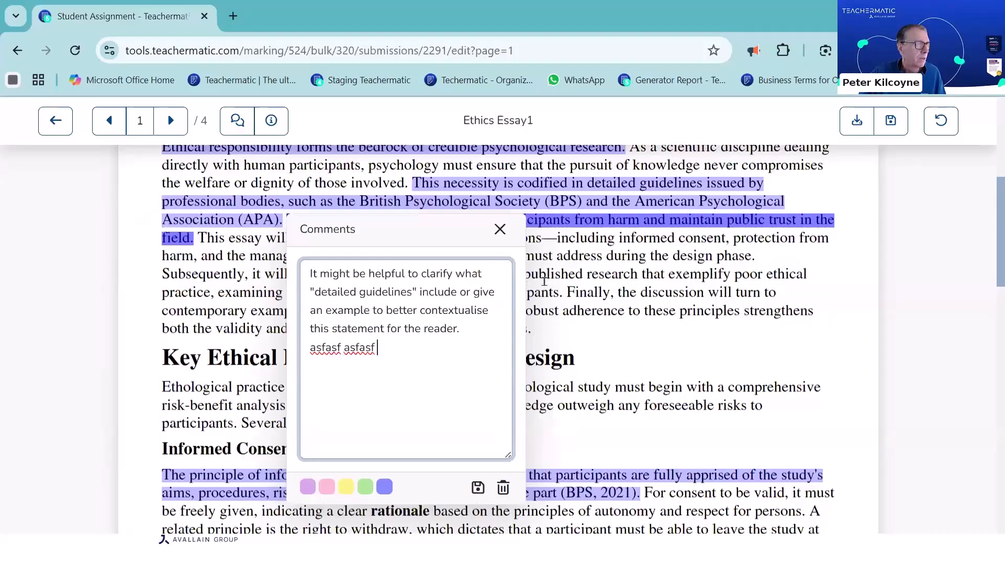
click(550, 324)
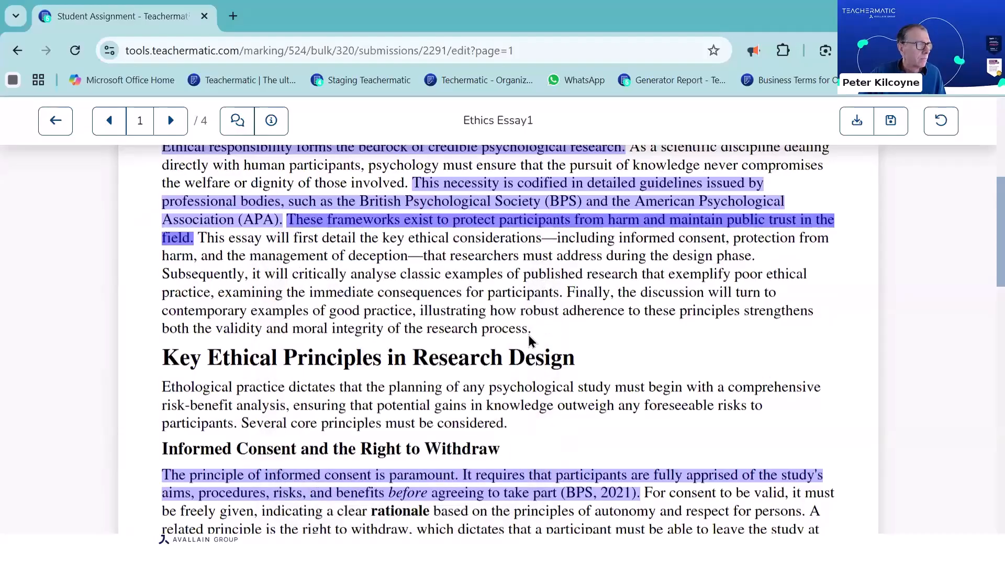
Highlight the Introduction's closing passage from "Finally, the discussion will turn to" and enter the comment "\scz\c \scsad"
drag(531, 339, 605, 363)
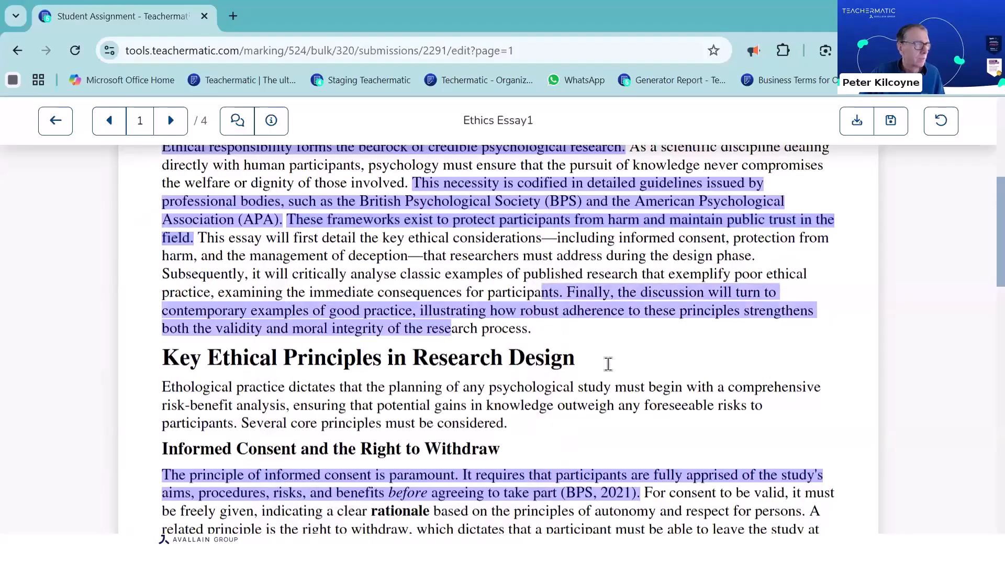
click(617, 356)
text(\s)
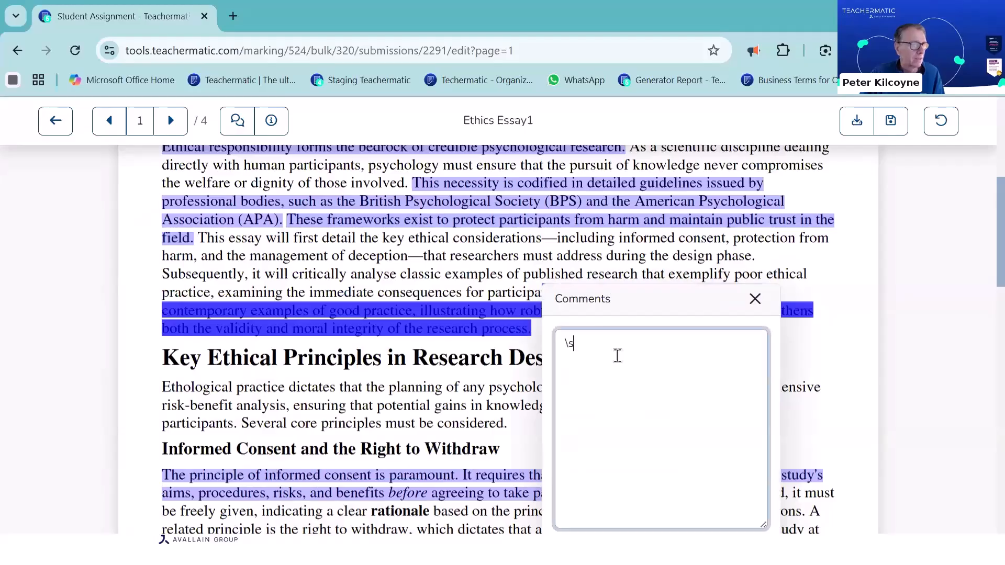
text(cz\c \scsad)
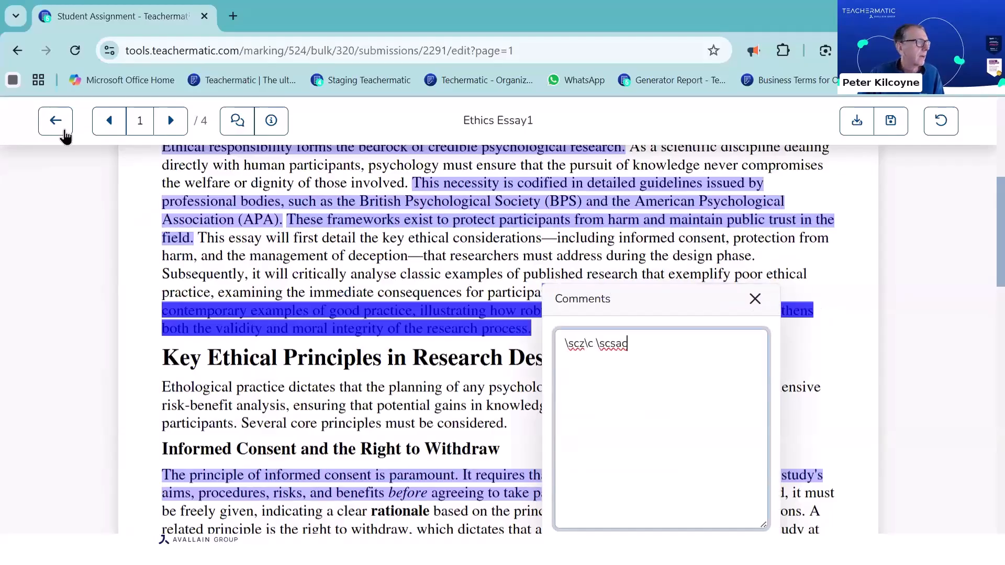
click(64, 128)
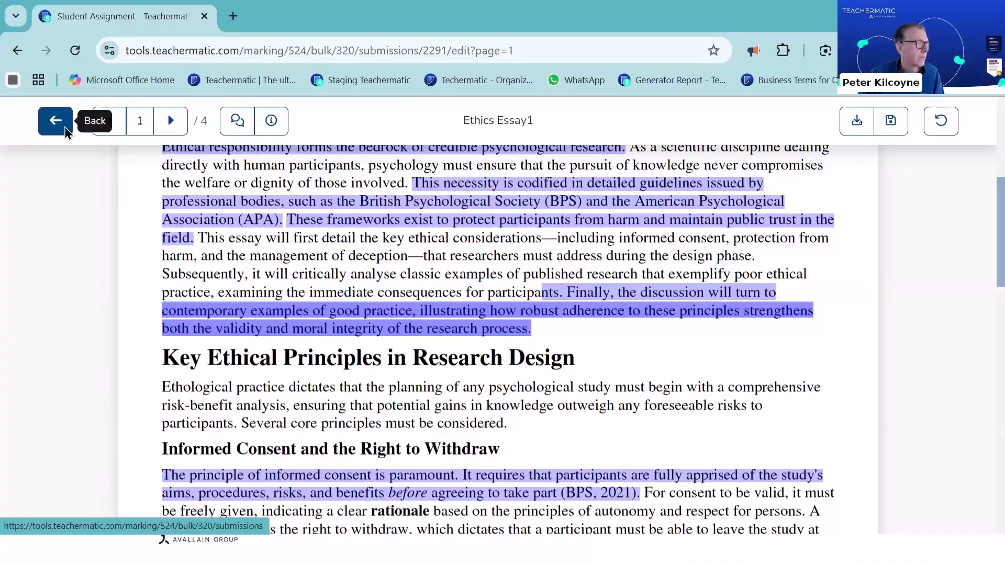
Check the status of the newest Welding PPE Assignment's submissions and switch to the presentation slides
click(66, 129)
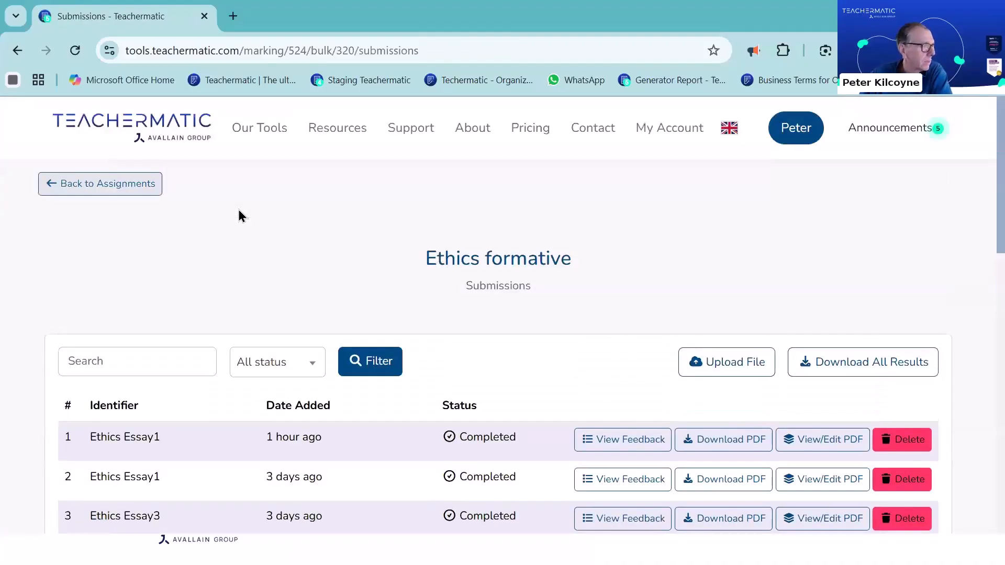
click(100, 184)
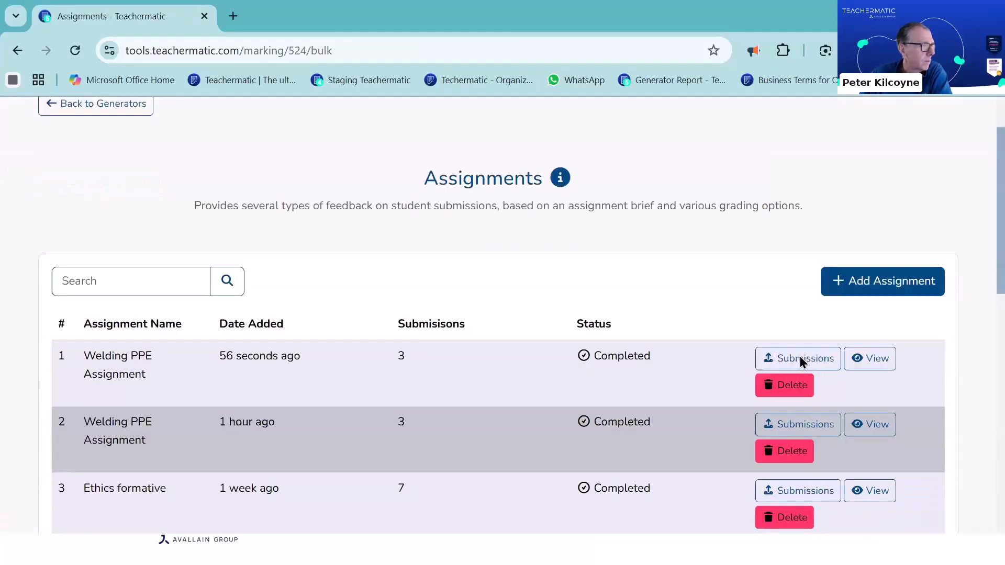
click(801, 355)
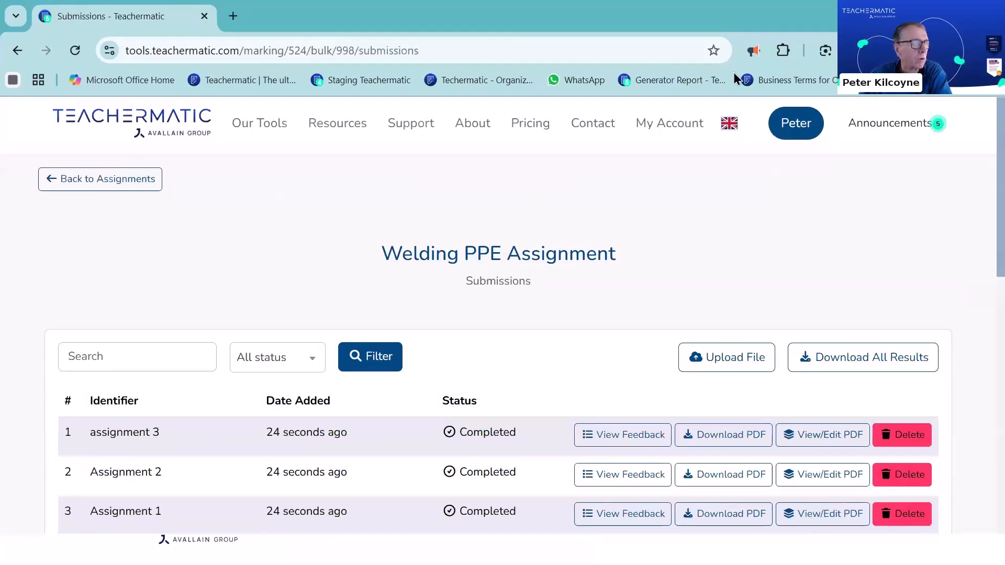
scroll(498, 314, down, 5)
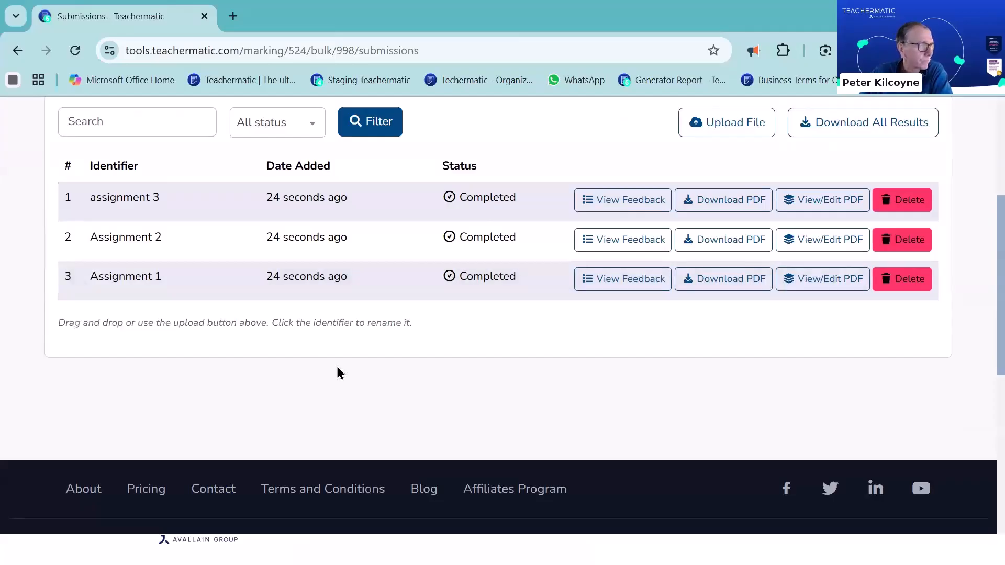
key(alt+Tab)
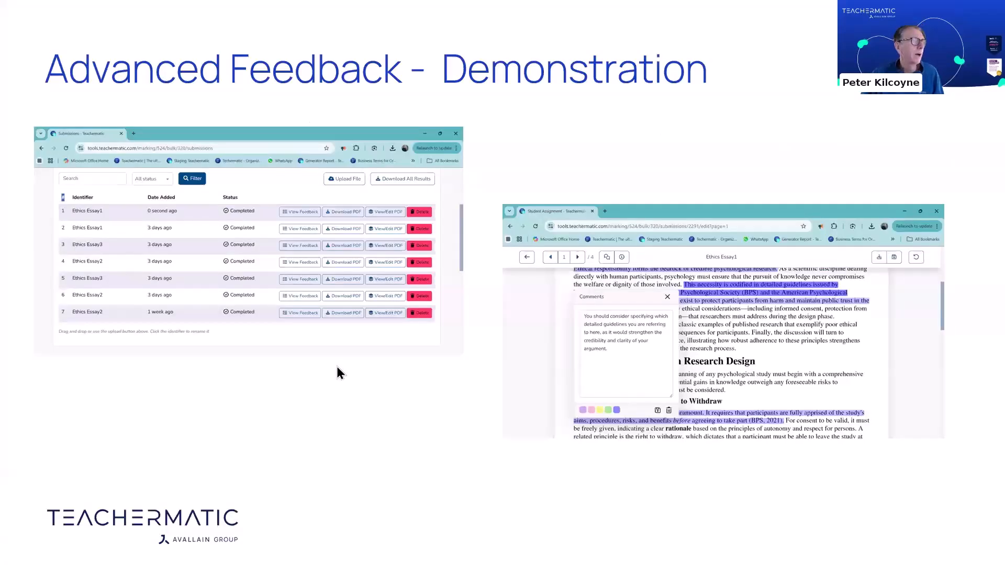